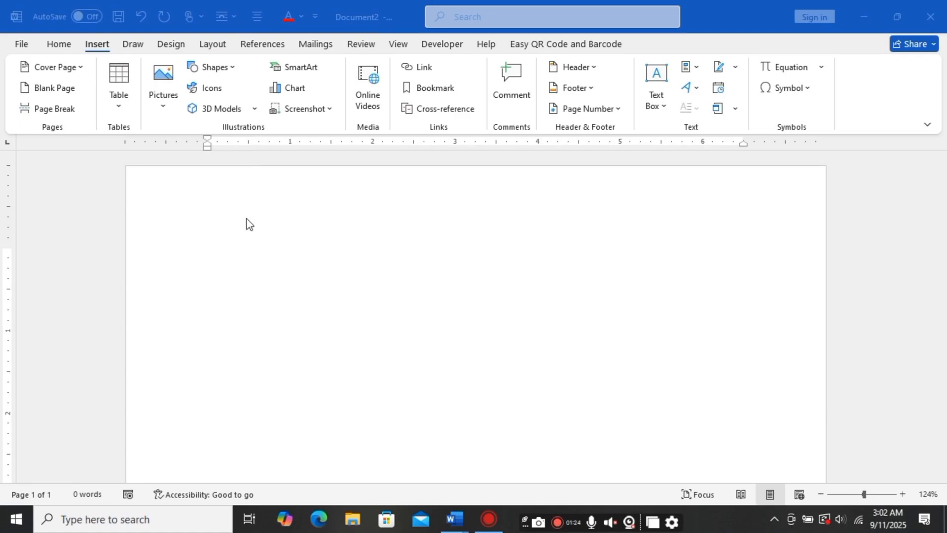
Step: Set the page size to A4
left_click(215, 50)
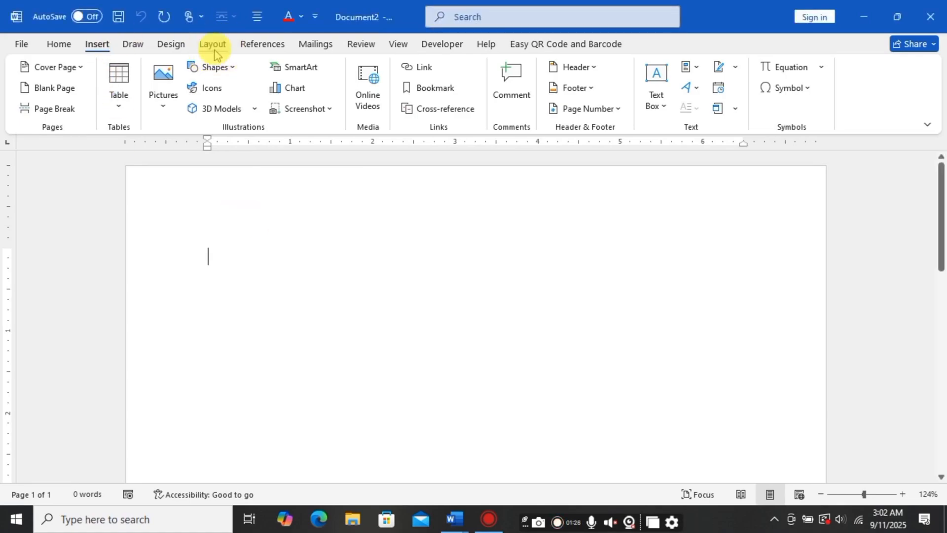
left_click(215, 52)
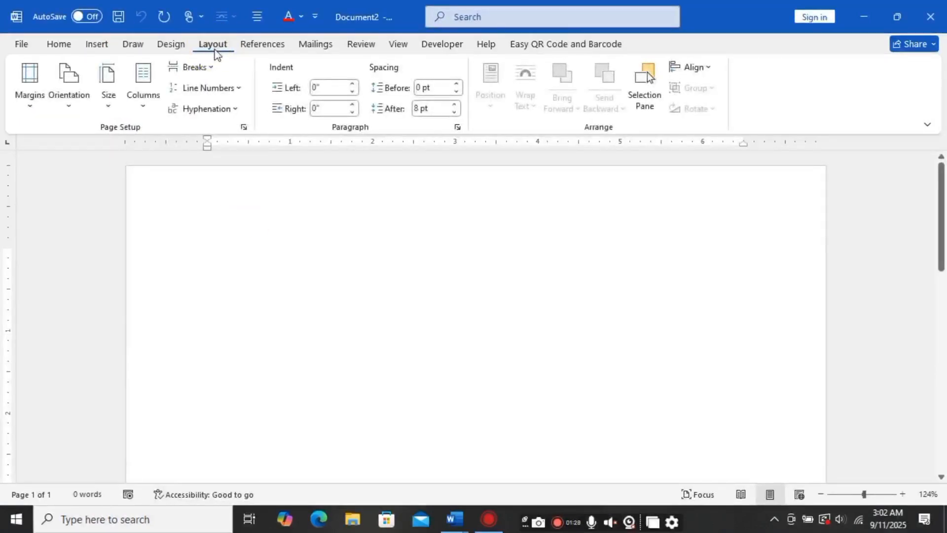
left_click(111, 104)
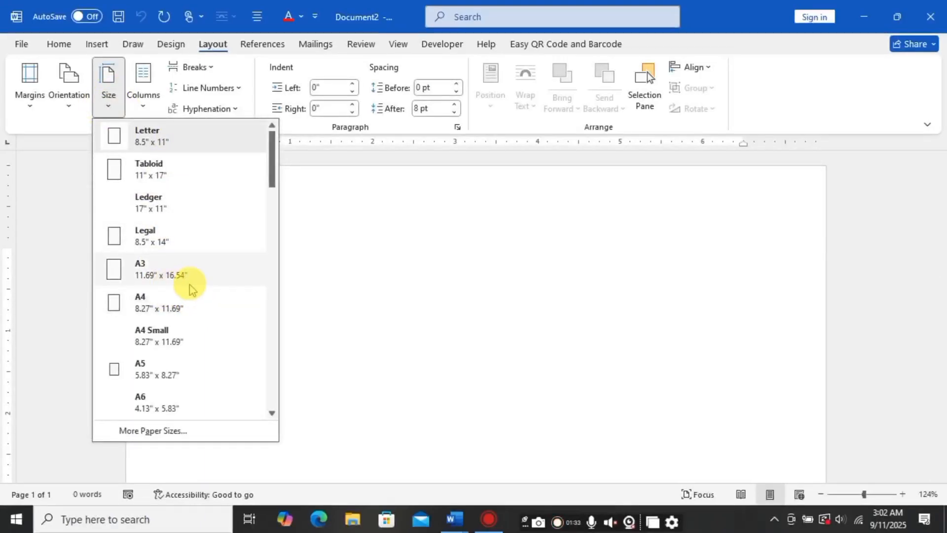
left_click(156, 310)
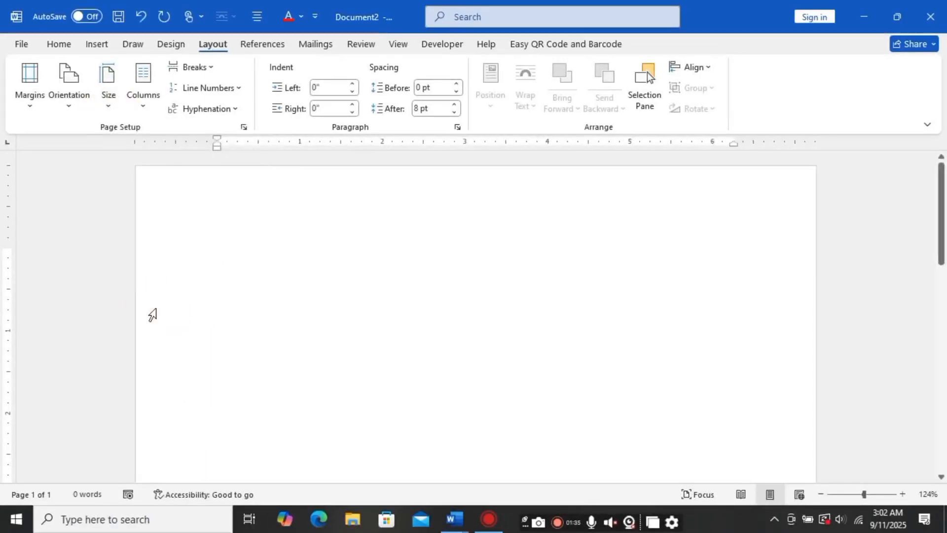
Step: Apply Narrow margins to the page
left_click(27, 91)
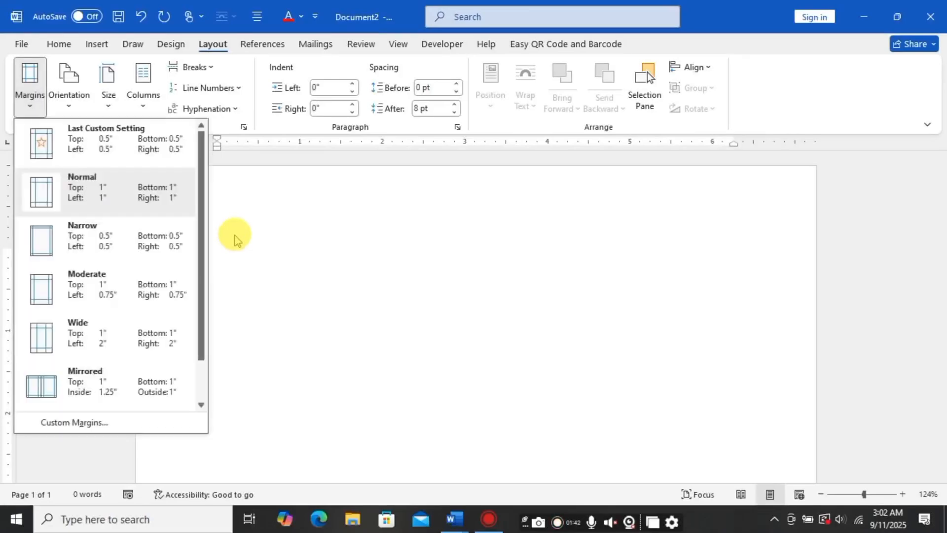
left_click(94, 241)
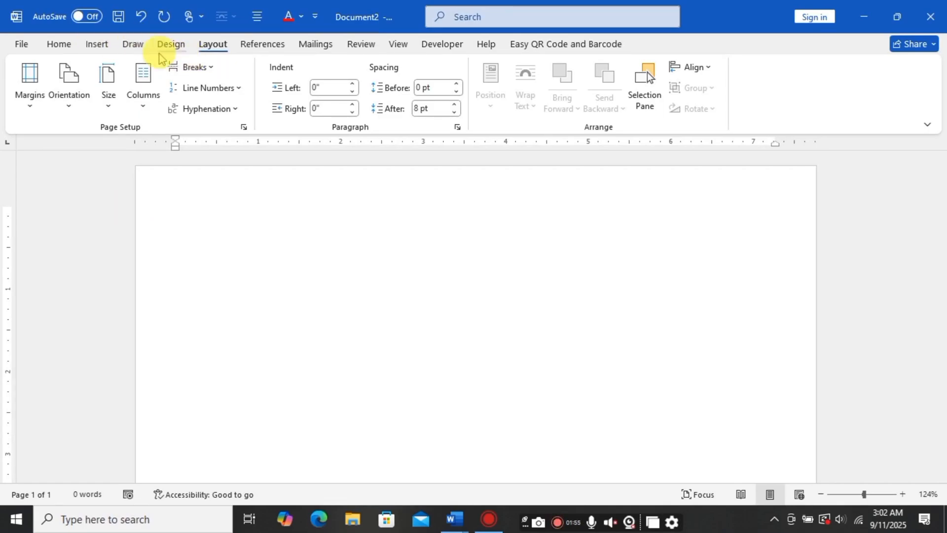
Step: Add a red Box page border to the whole document
left_click(172, 48)
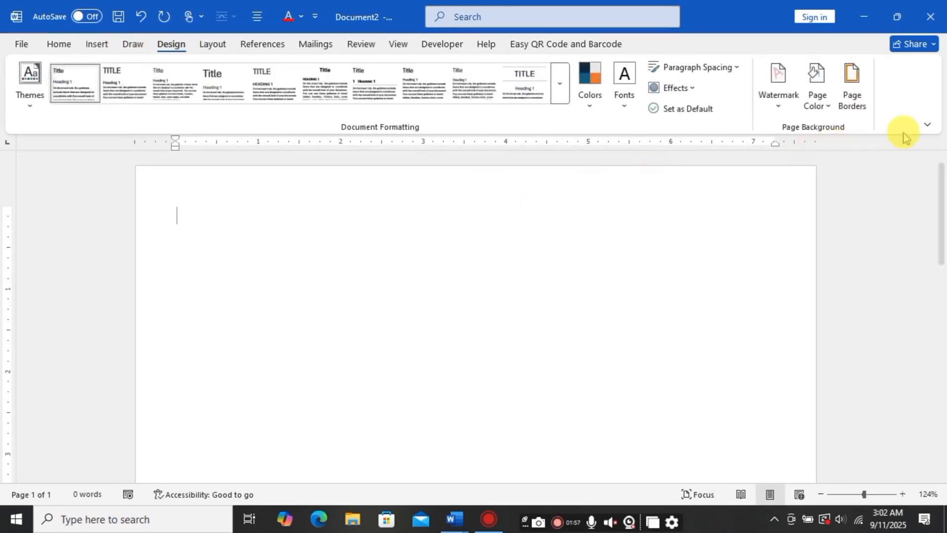
left_click(852, 102)
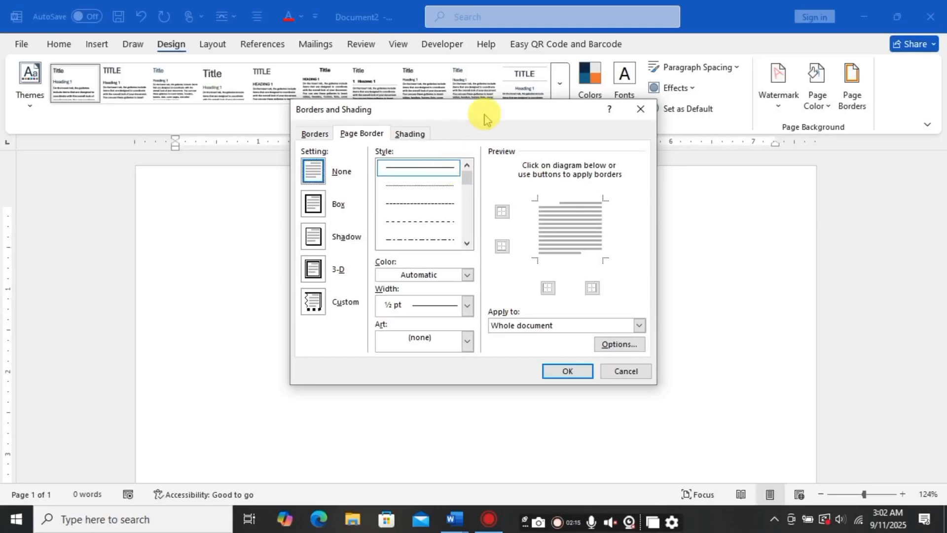
mouse_move(484, 121)
left_mouse_down()
mouse_move(414, 131)
mouse_move(400, 143)
left_mouse_up()
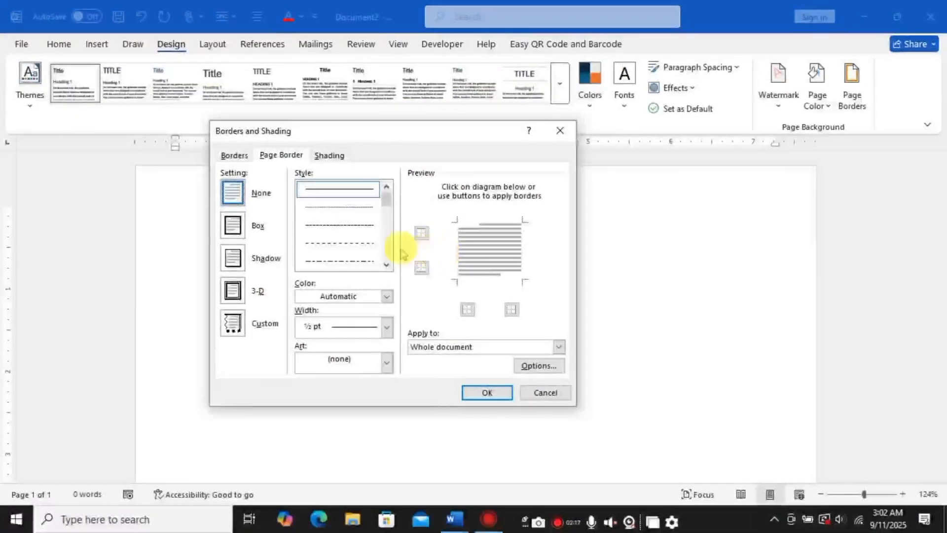
left_click(237, 231)
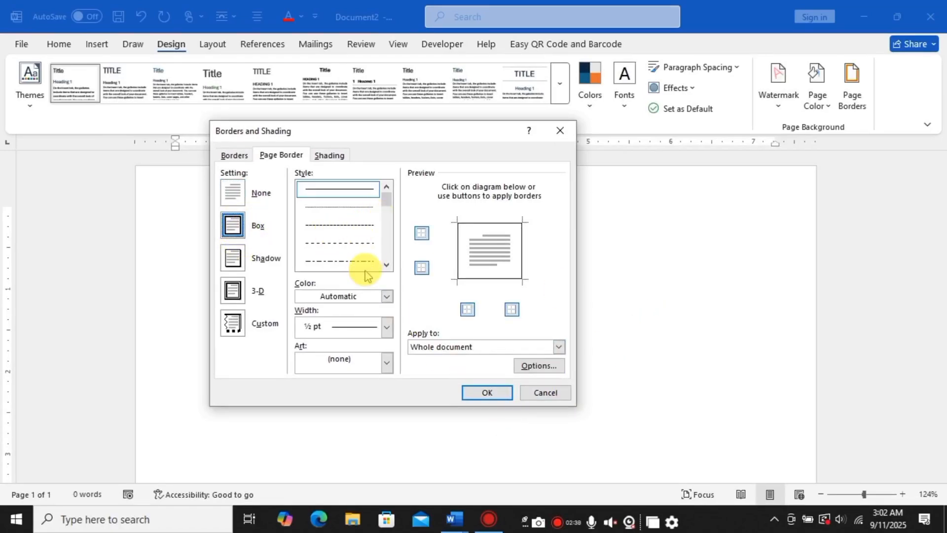
left_click(386, 296)
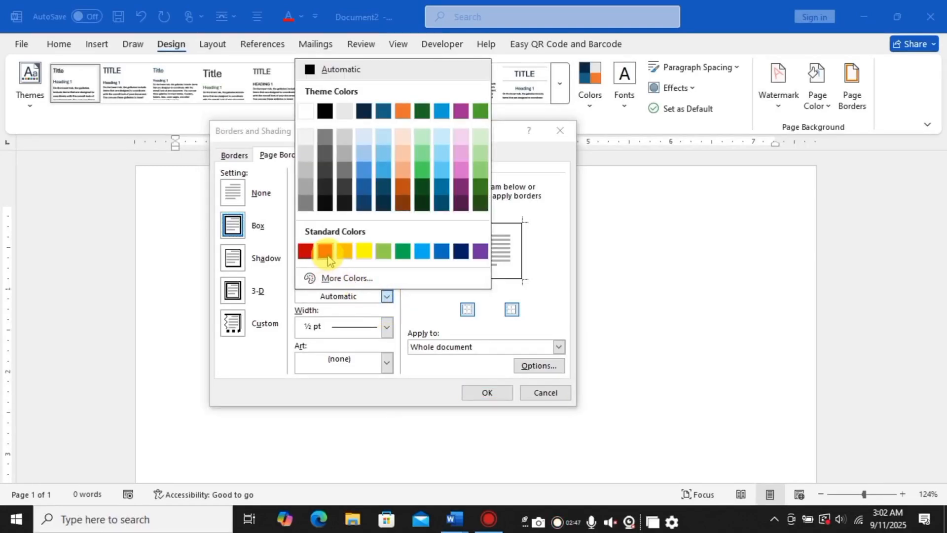
left_click(328, 259)
left_click(487, 394)
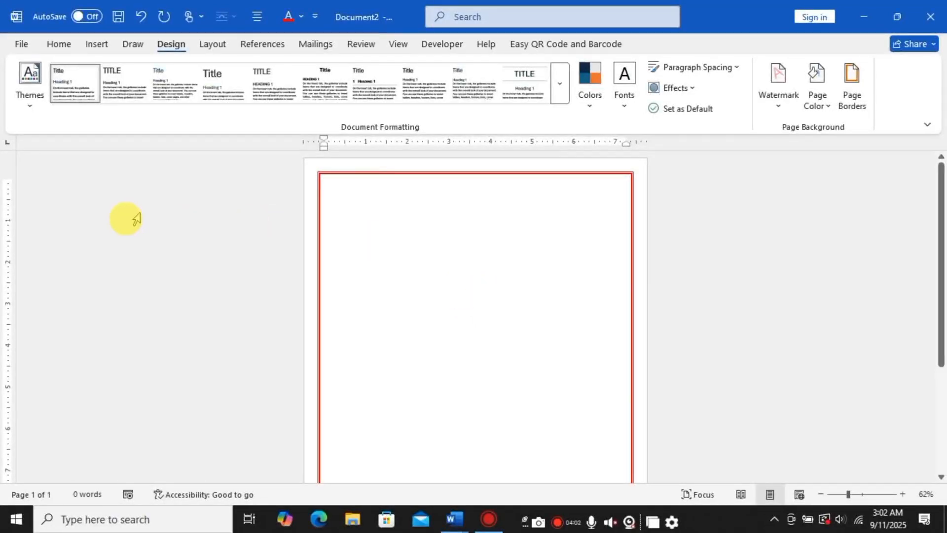
Step: Insert a corner ornament symbol from the 12Akruti Image font at the top of the page
left_click(96, 45)
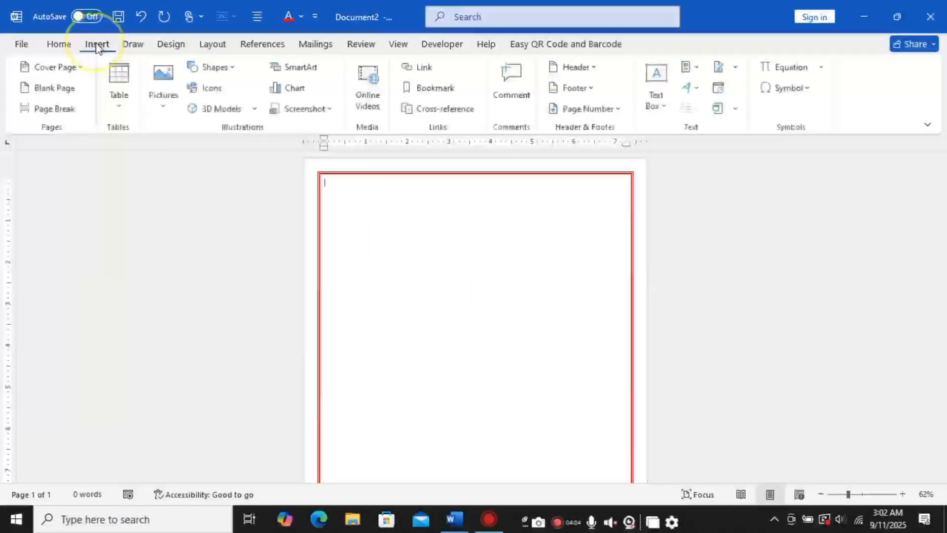
left_click(808, 91)
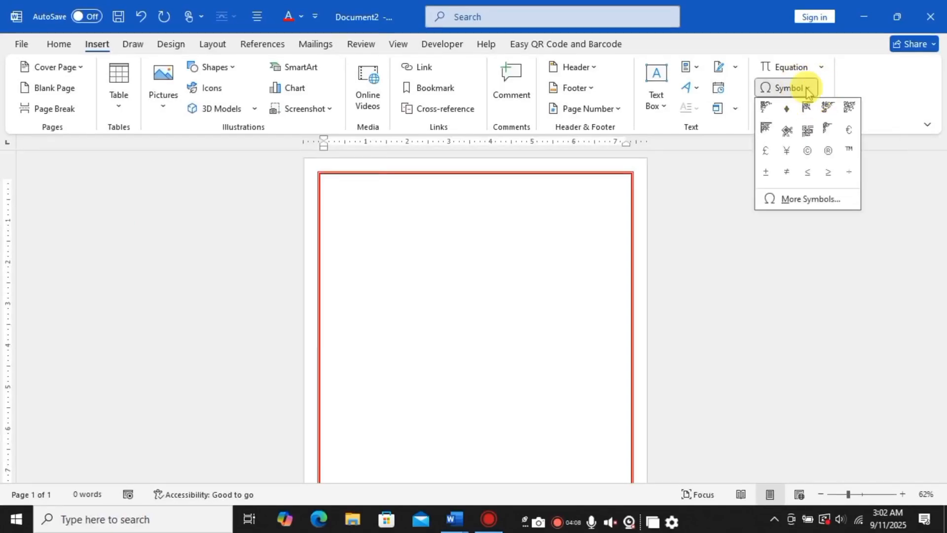
left_click(815, 200)
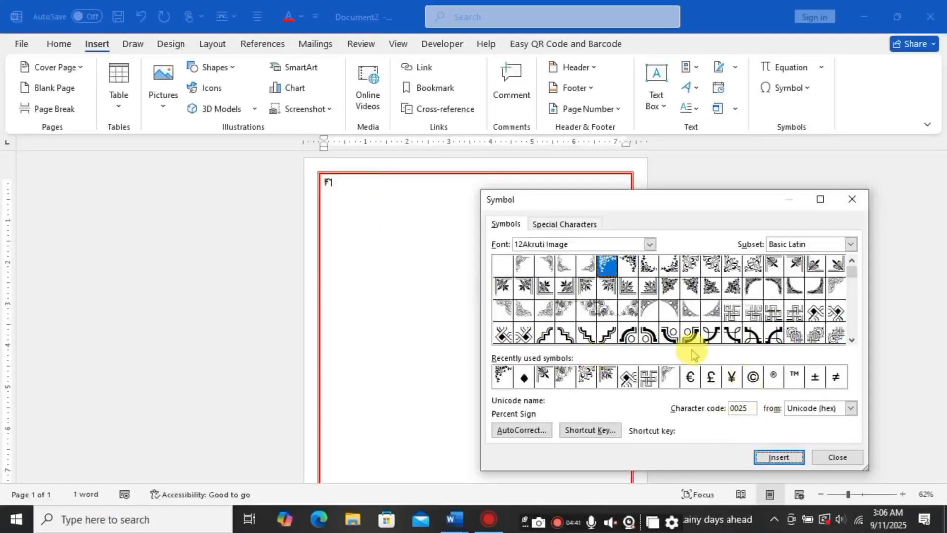
left_click(853, 199)
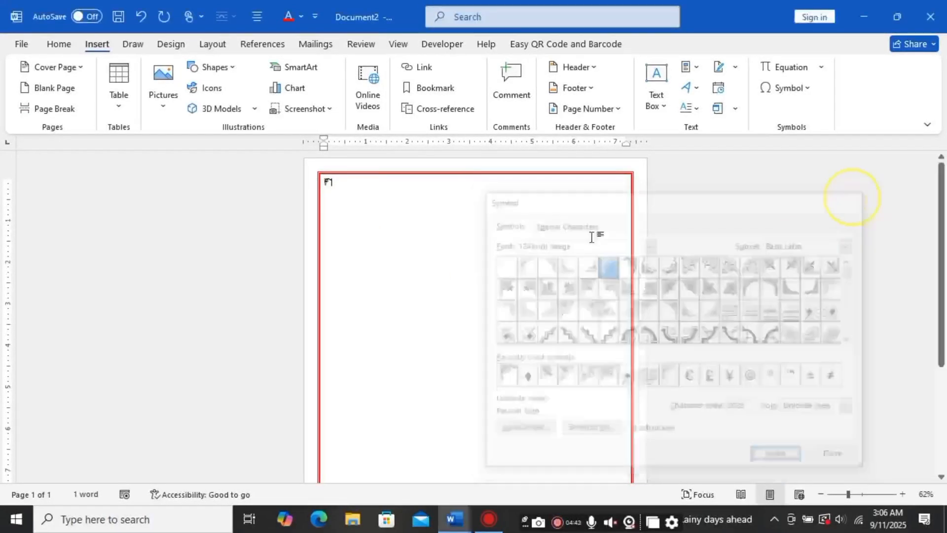
Step: Convert the ornament symbol to WordArt with the Fill: Black, Text color 1; Shadow style
double_click(328, 183)
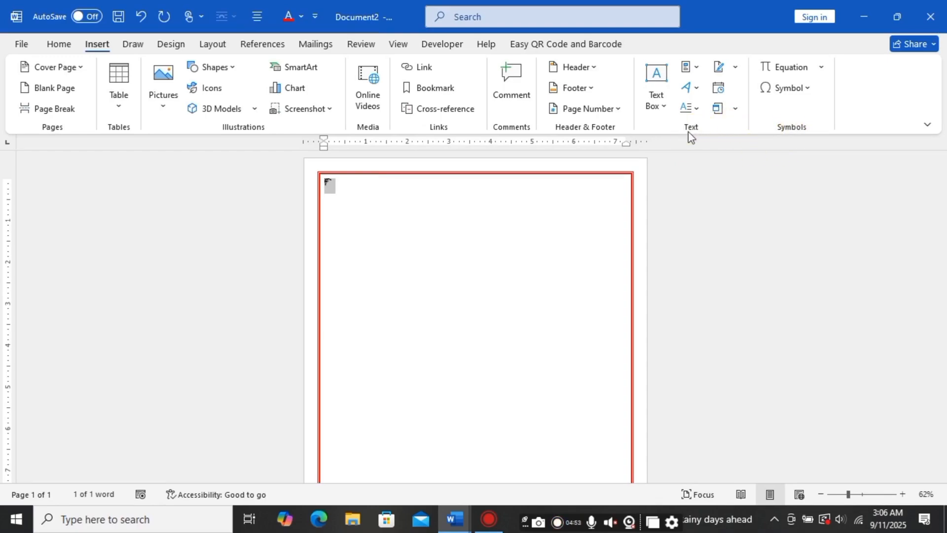
left_click(696, 89)
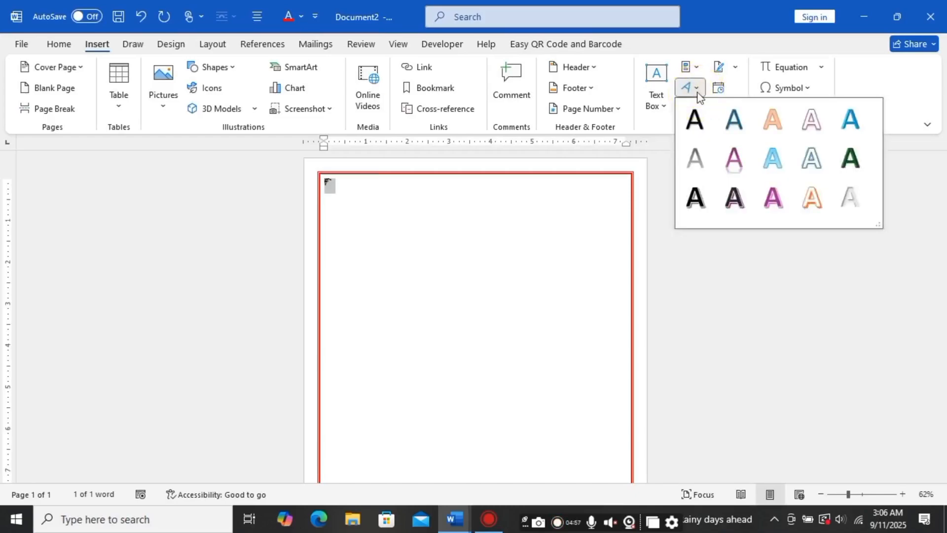
left_click(694, 120)
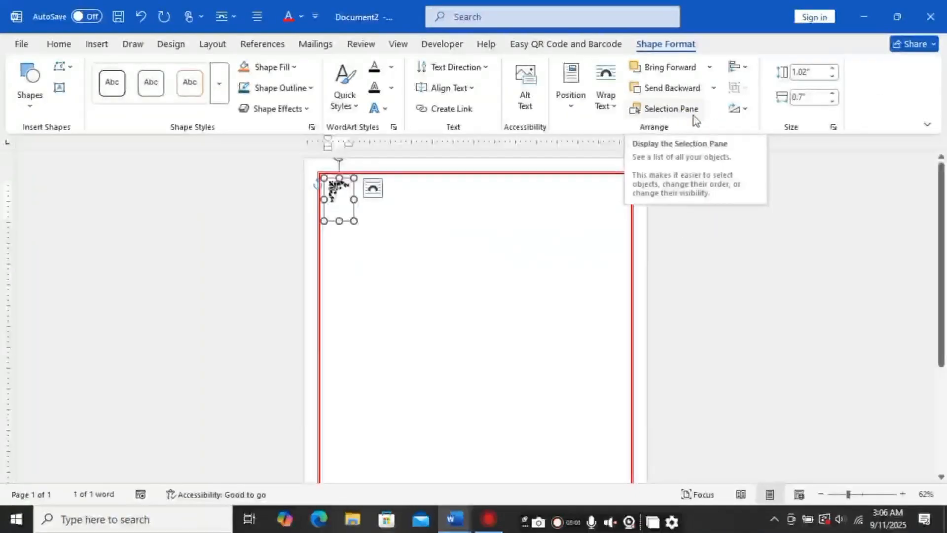
Step: Set the ornament's wrapping to In Front of Text and enlarge it to about 1.63" by 1.77"
left_click(609, 106)
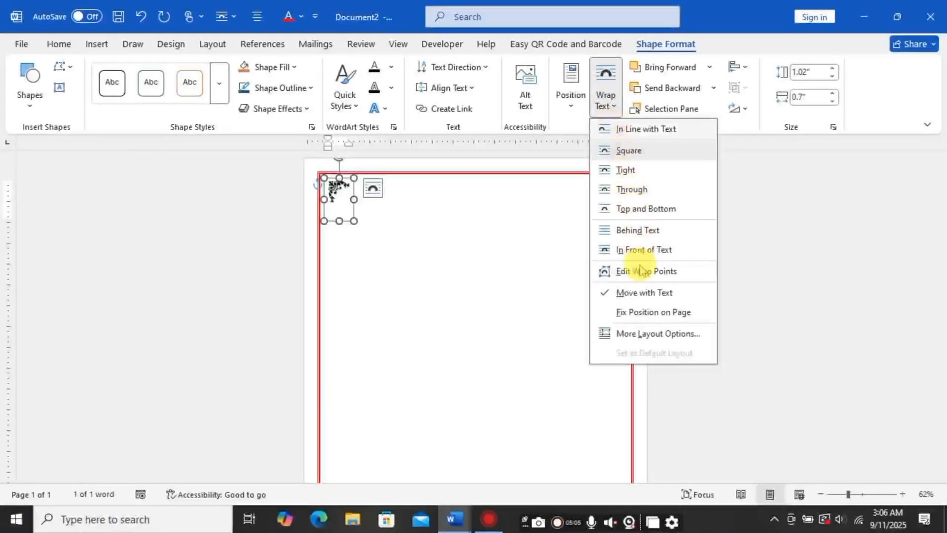
left_click(640, 249)
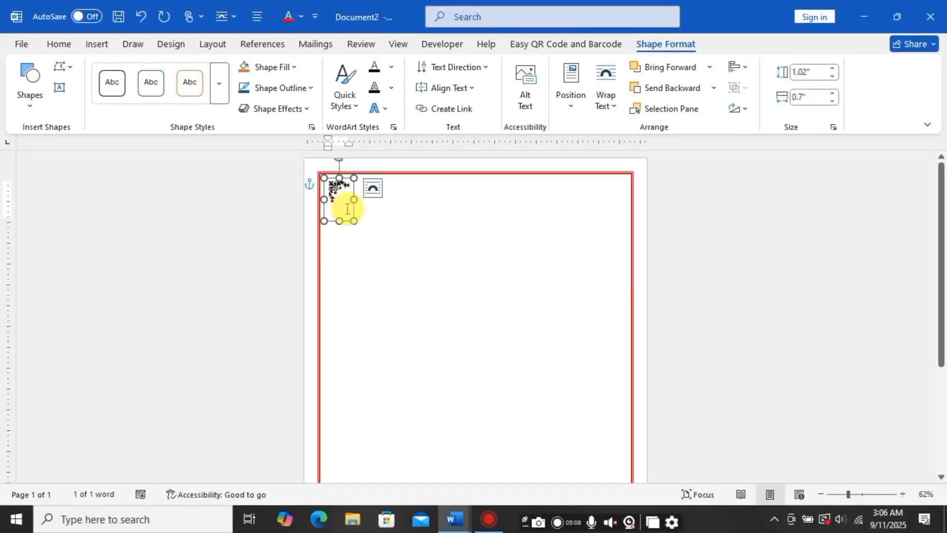
left_click(341, 211)
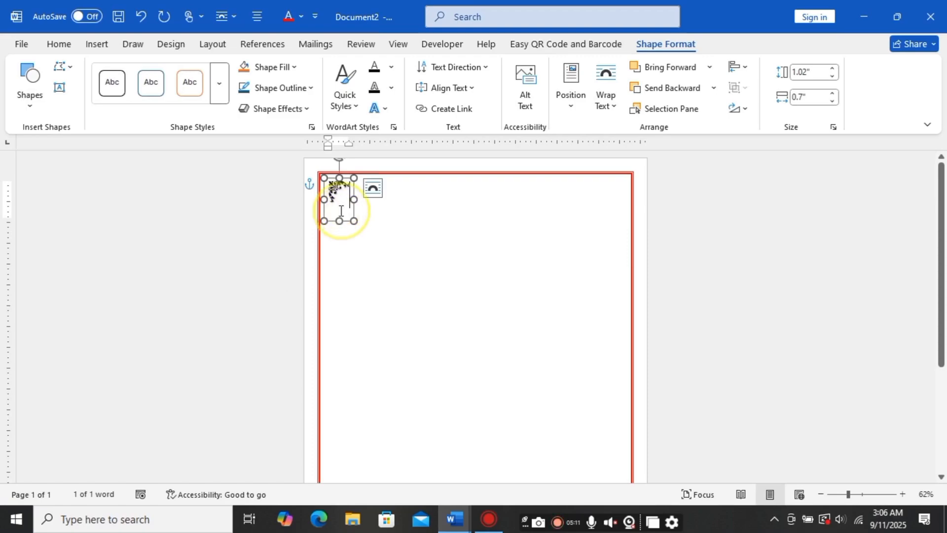
left_click_drag(344, 177, 419, 186)
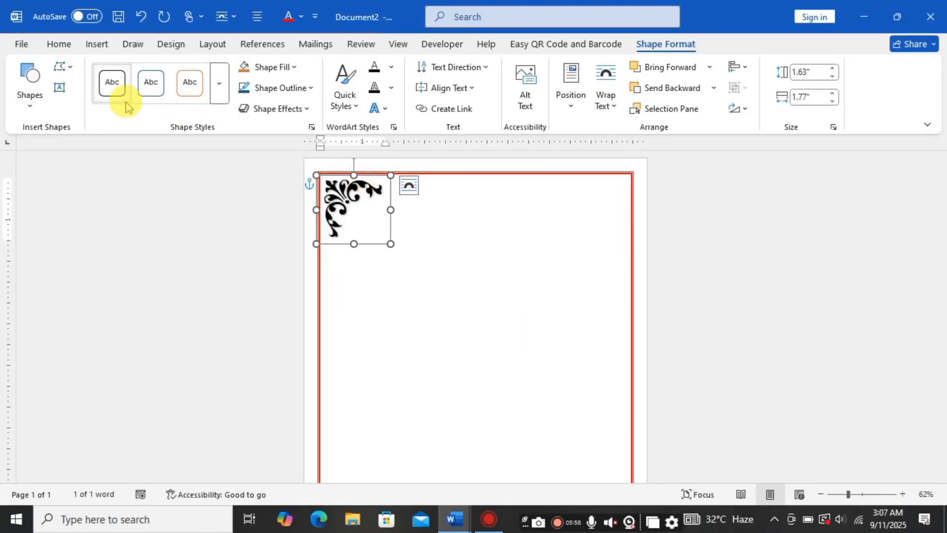
Step: Color the corner ornament red
left_click(295, 68)
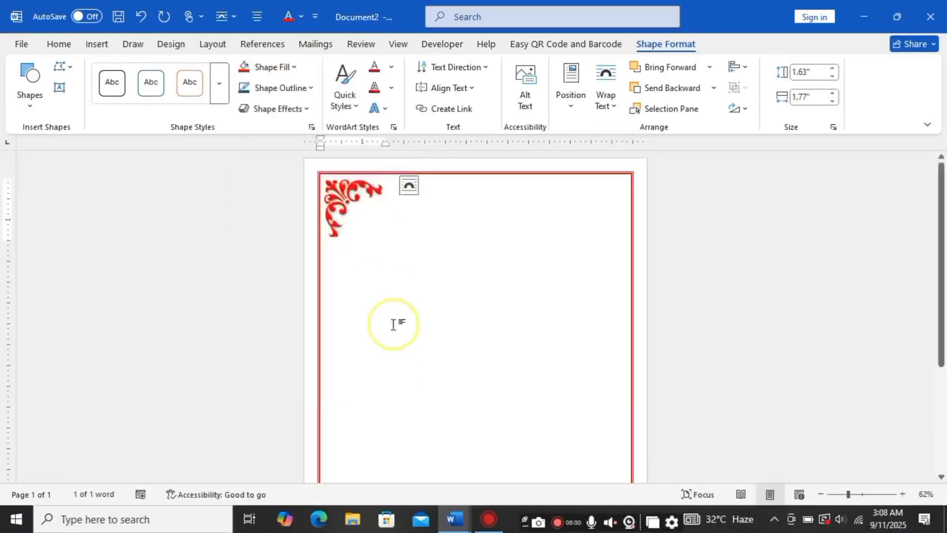
left_click(393, 318)
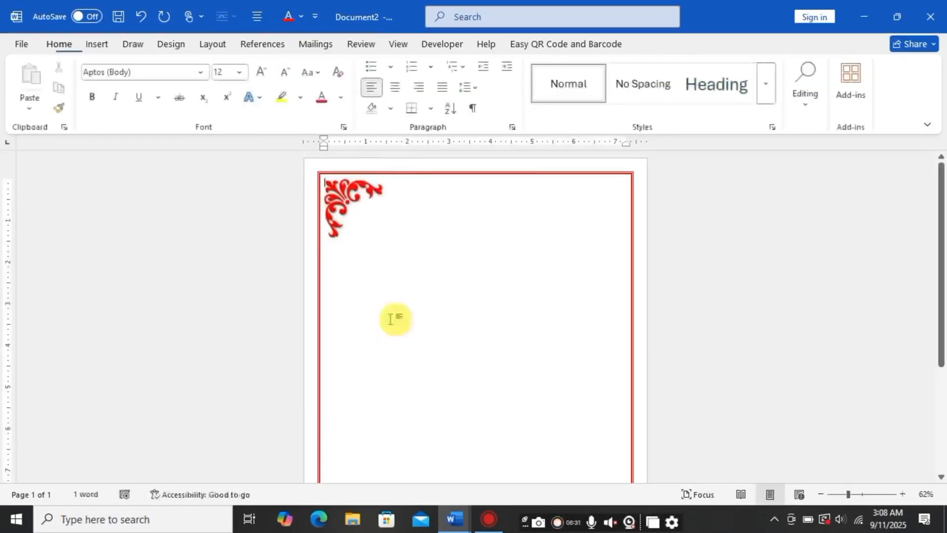
Step: Open the ornament's font settings and close them without changes
left_click(369, 222)
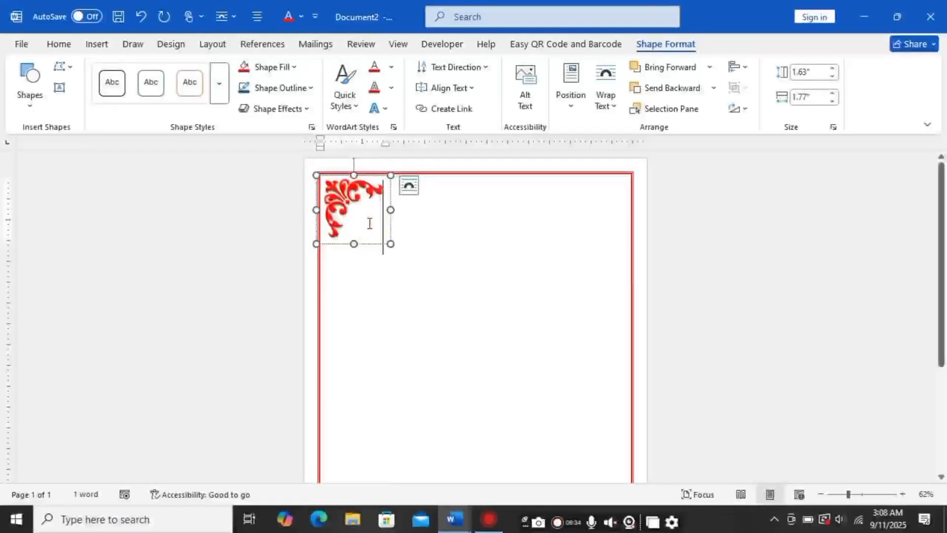
left_click(369, 223)
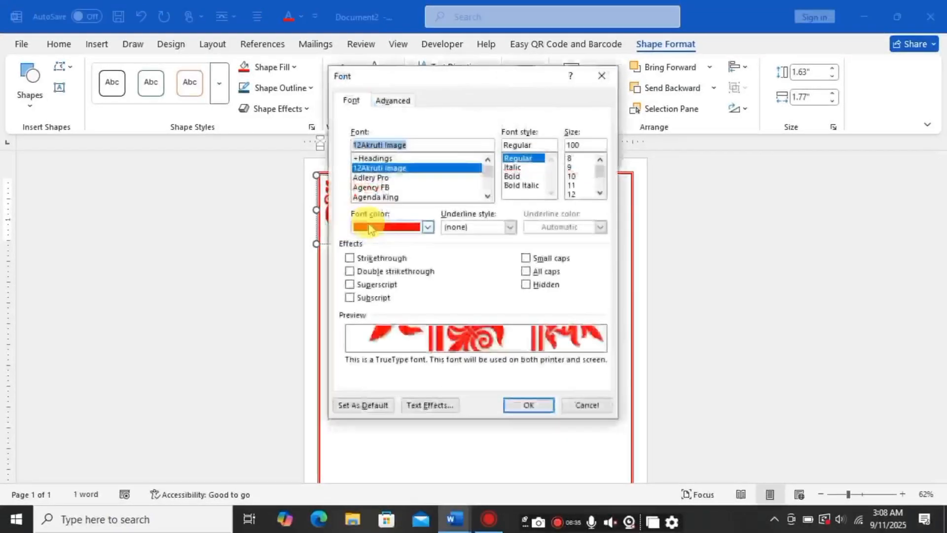
left_click(603, 75)
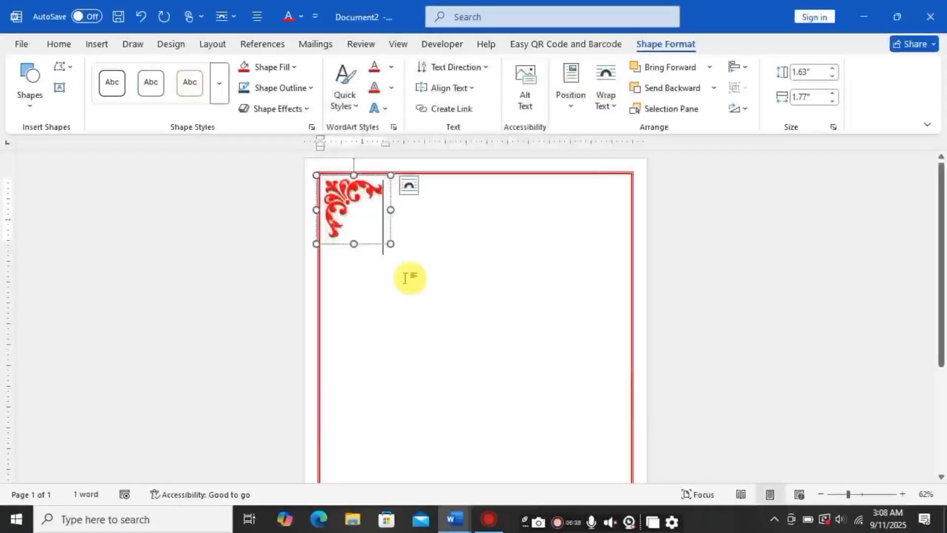
Step: Duplicate the corner ornament and move the copy toward the upper right of the page
left_click(373, 243)
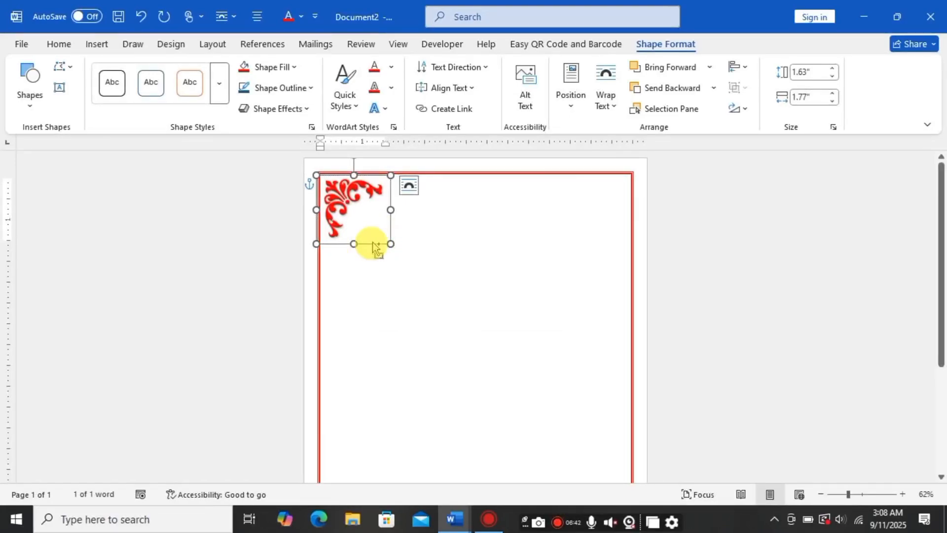
left_click_drag(372, 243, 379, 251)
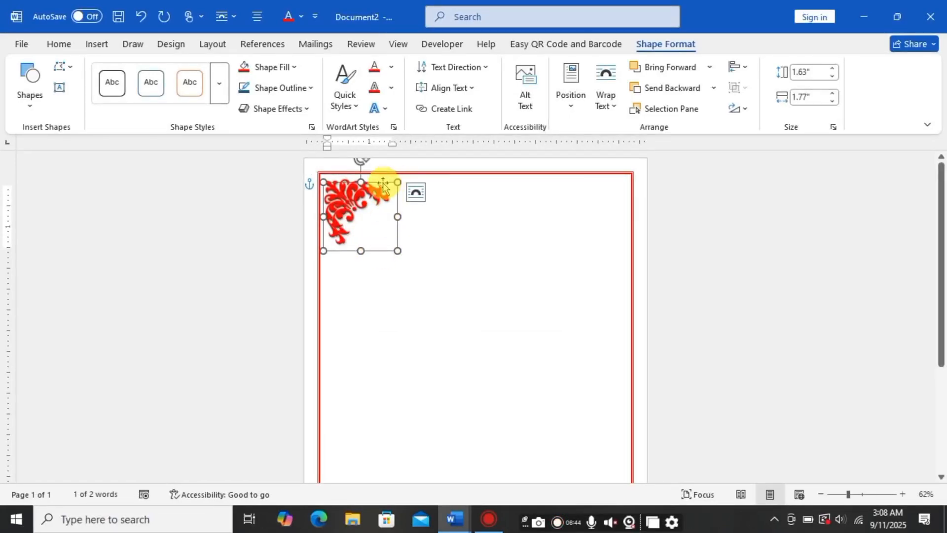
left_click_drag(384, 187, 620, 237, "ctrl")
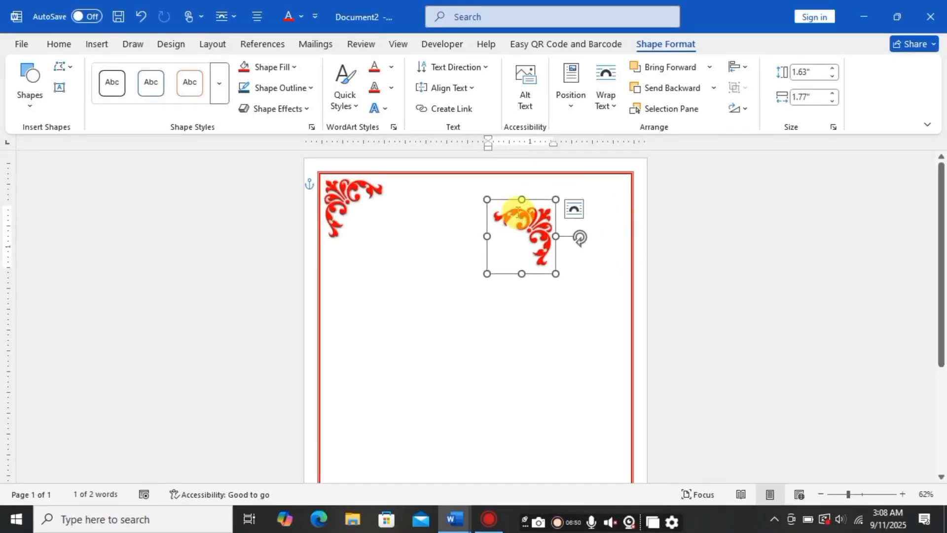
Step: Position the copied ornament in the upper-right corner of the page border
left_click_drag(541, 203, 603, 177)
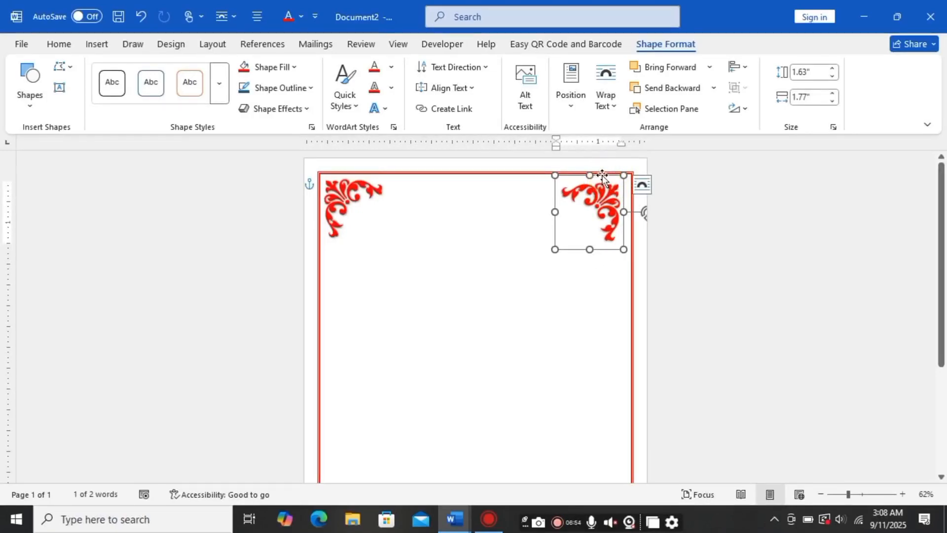
key("ctrl+z")
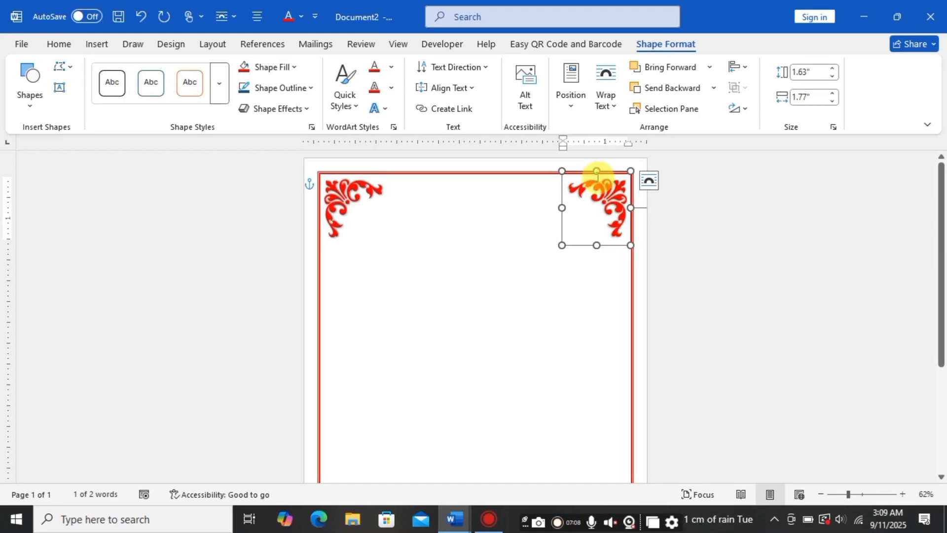
Step: Select both top corner ornaments and group them together
left_click(366, 243, "shift")
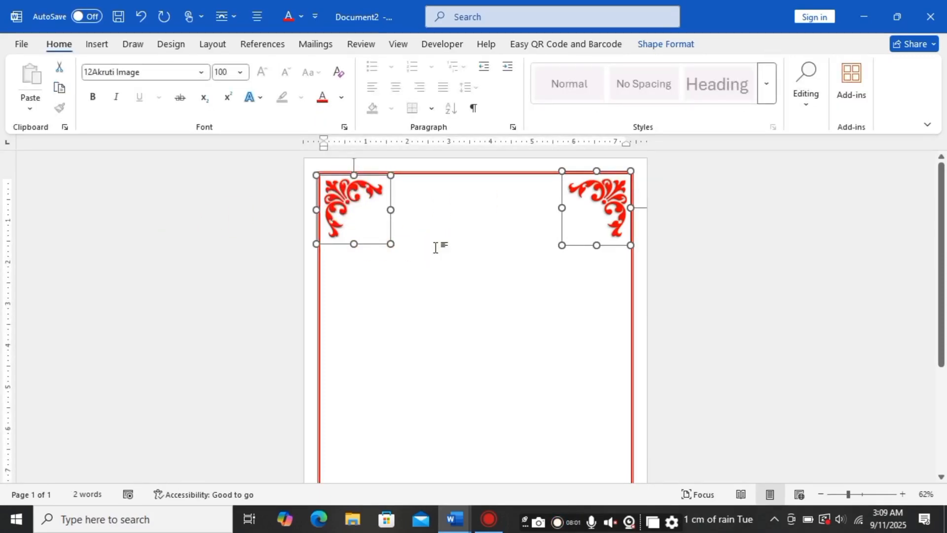
left_click(674, 45)
left_click(737, 88)
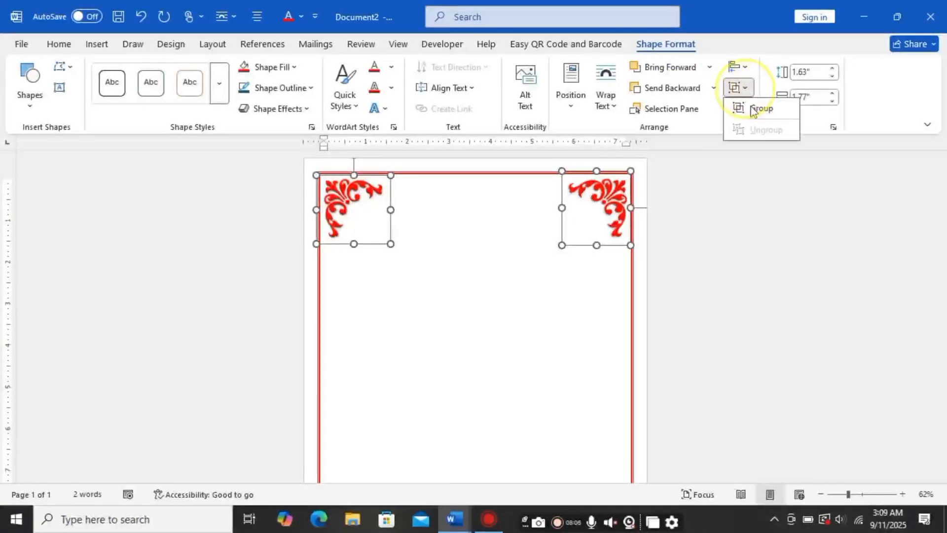
left_click(747, 110)
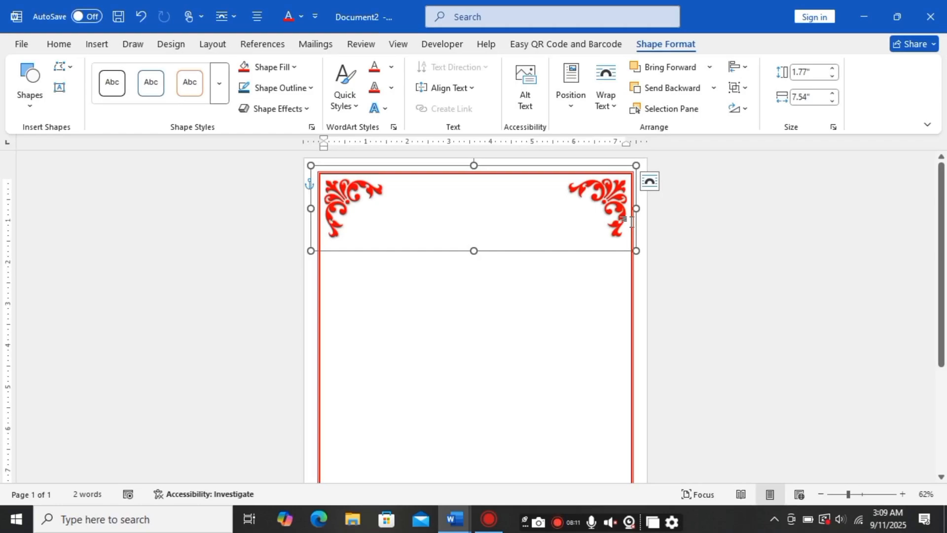
Step: Duplicate the grouped ornaments and move the copy down toward the bottom of the page
left_click_drag(631, 222, 638, 228)
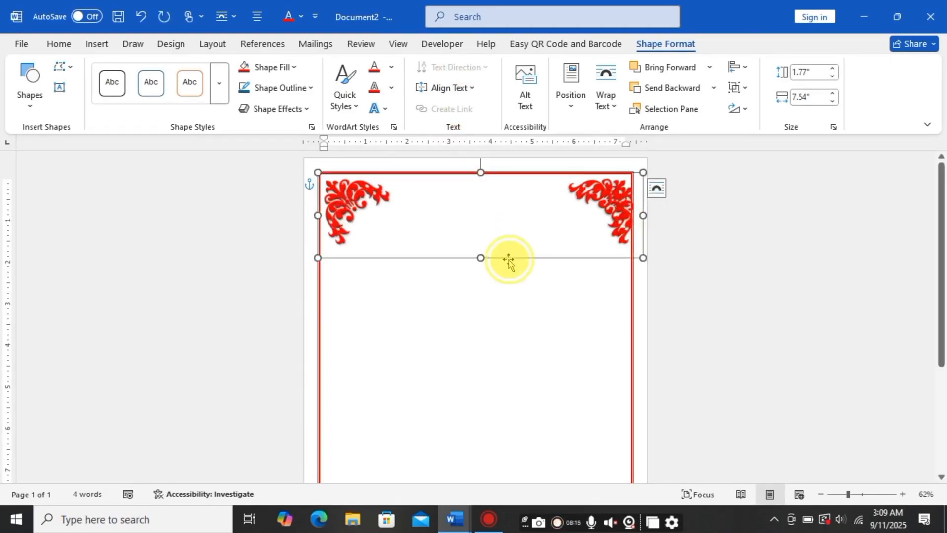
left_click_drag(508, 260, 508, 430)
scroll(491, 242, "down", 1)
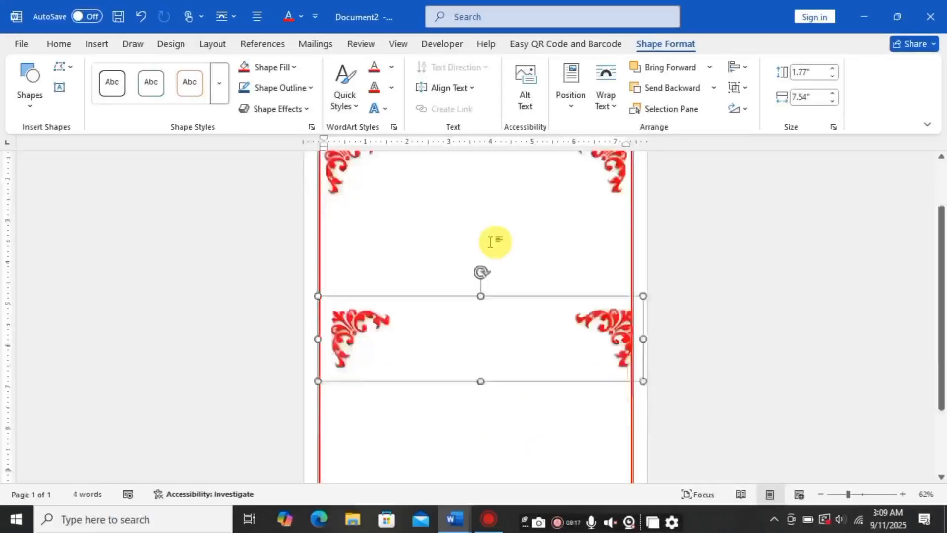
scroll(490, 242, "down", 3)
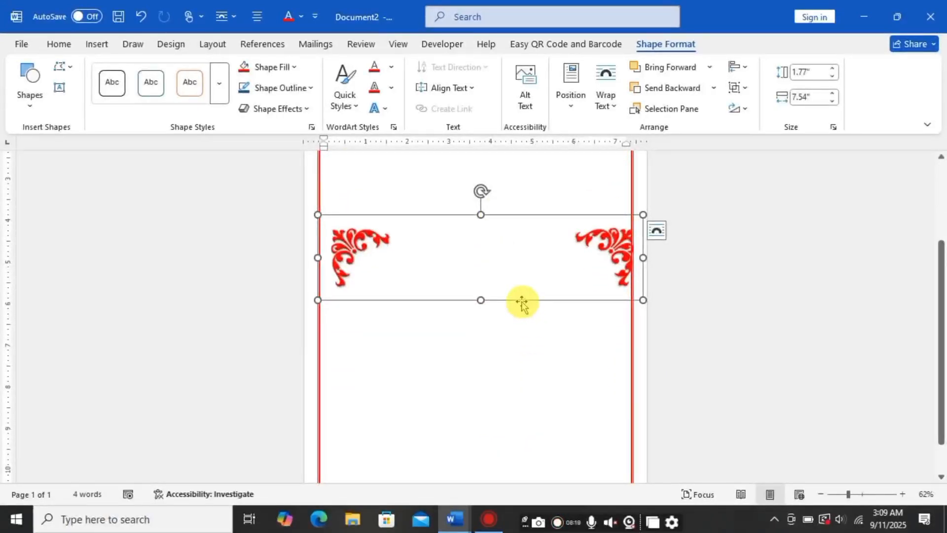
left_click_drag(522, 302, 523, 471)
scroll(519, 249, "down", 2)
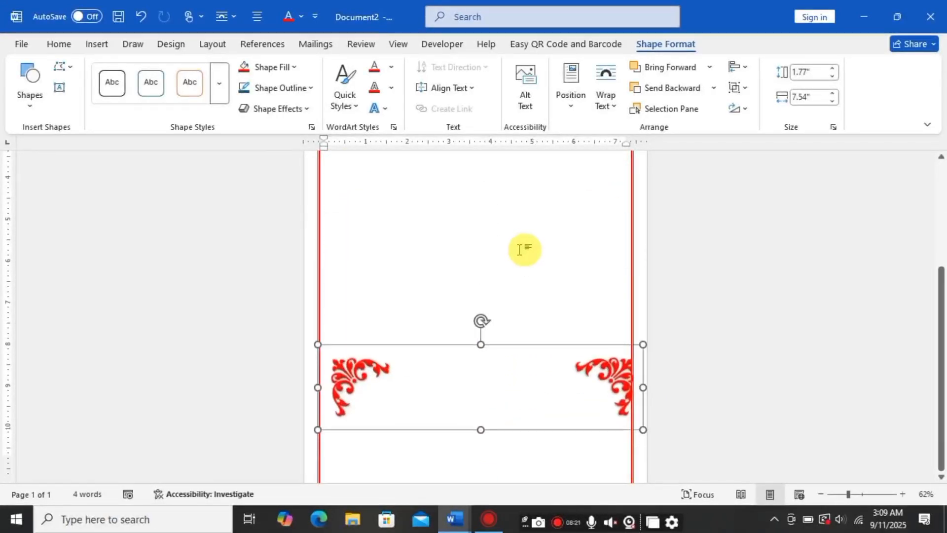
scroll(520, 250, "down", 1)
left_click_drag(534, 407, 533, 437)
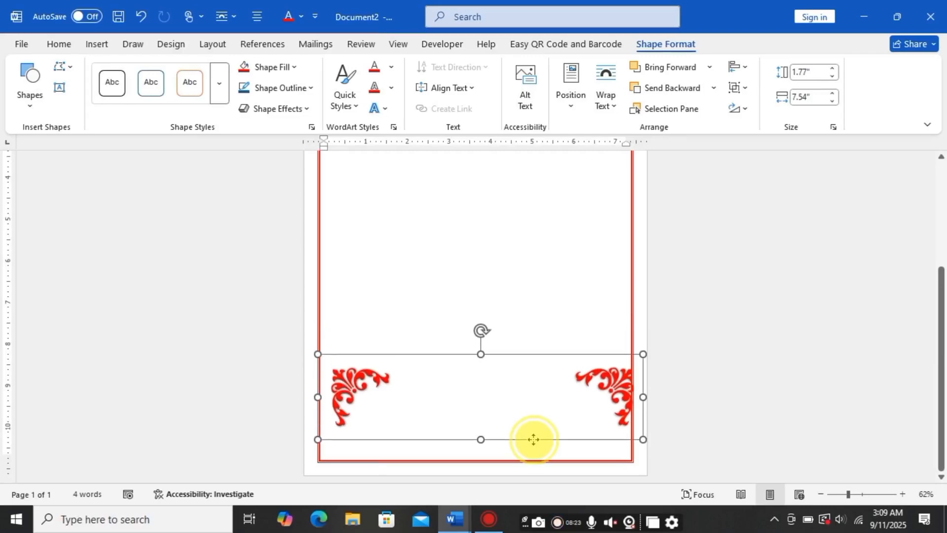
Step: Rotate the copied group 180° and fit it into the bottom corners of the red page border
left_click_drag(483, 332, 478, 465)
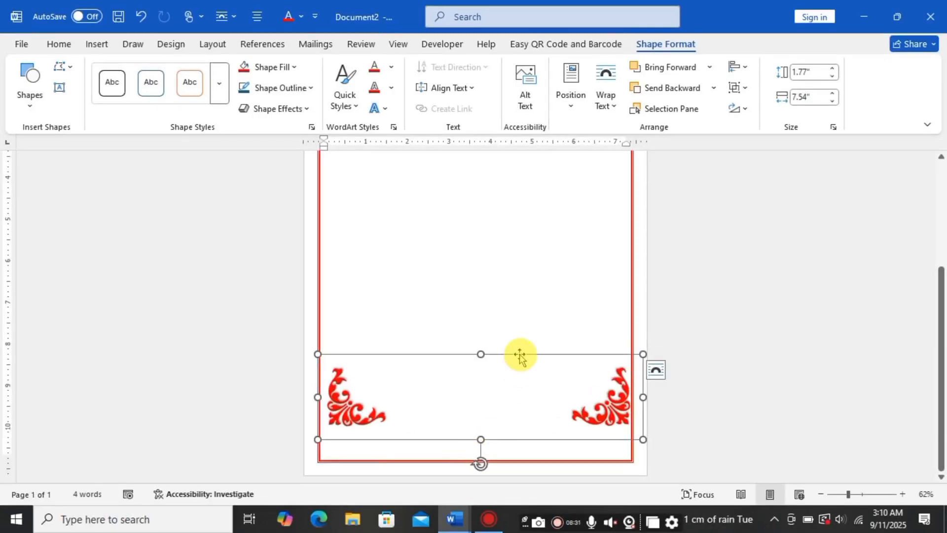
left_click_drag(519, 354, 517, 384)
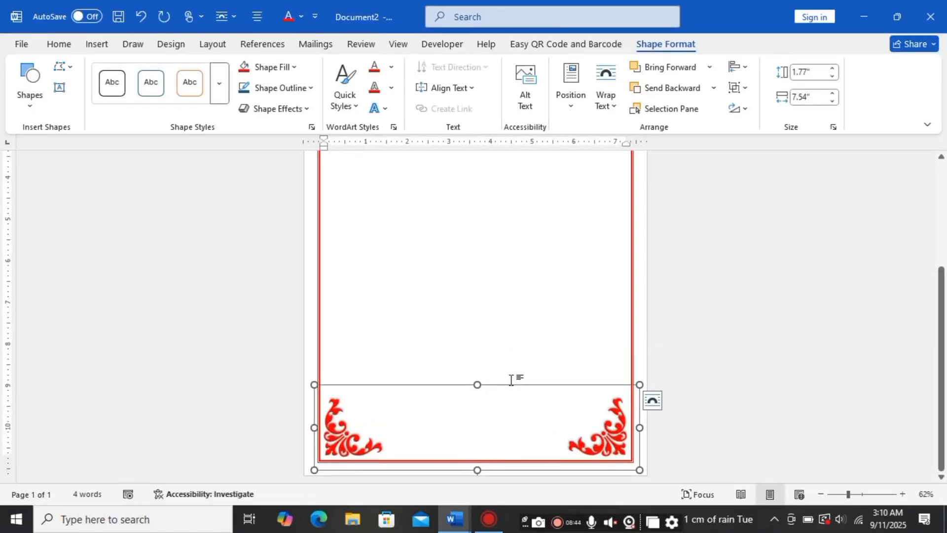
left_click(484, 273)
scroll(498, 279, "up", 3)
left_click(514, 293)
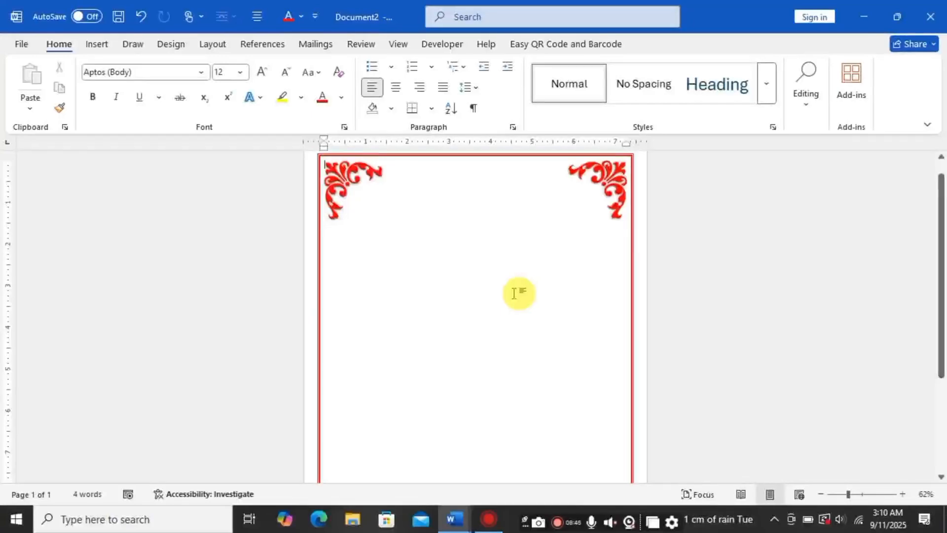
scroll(514, 293, "down", 3)
scroll(511, 310, "up", 4)
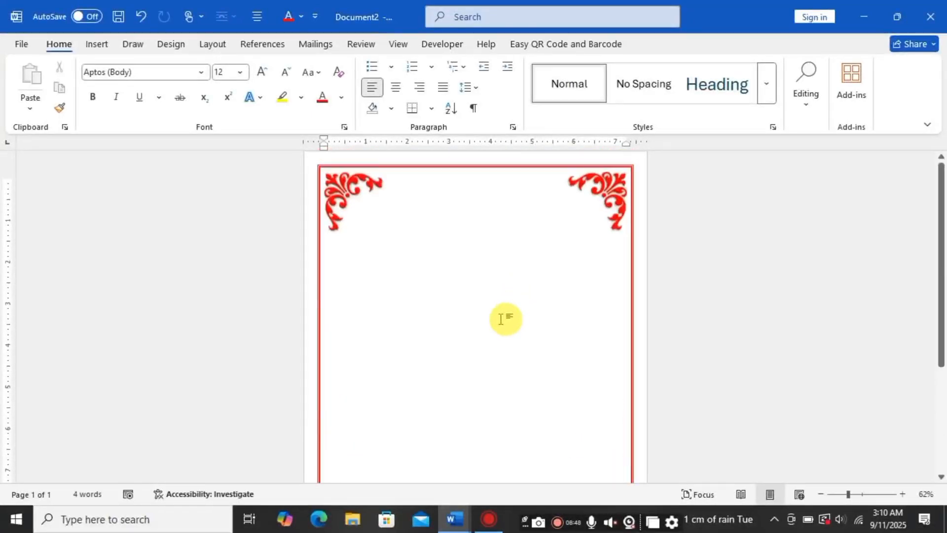
scroll(501, 319, "up", 1)
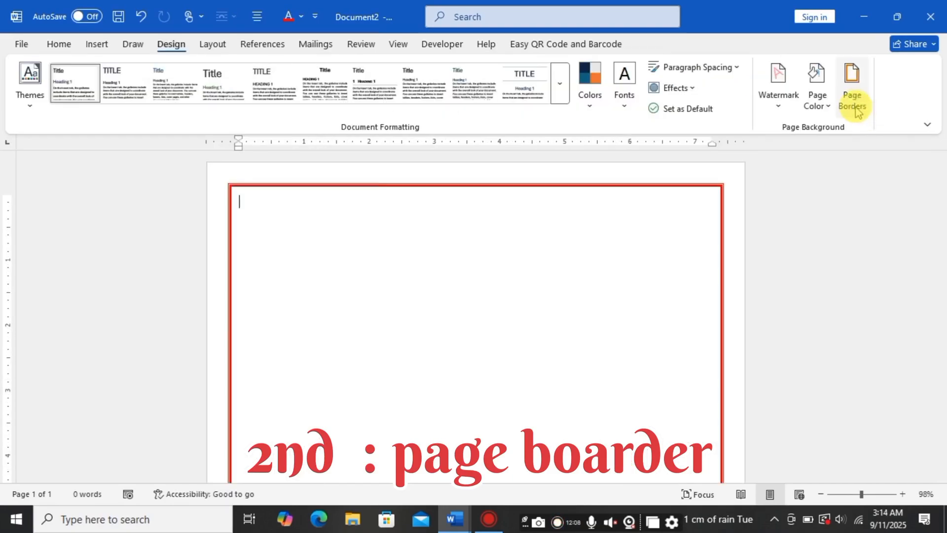
Step: Change the page border to a dark blue double-line box style for the whole document
left_click(852, 96)
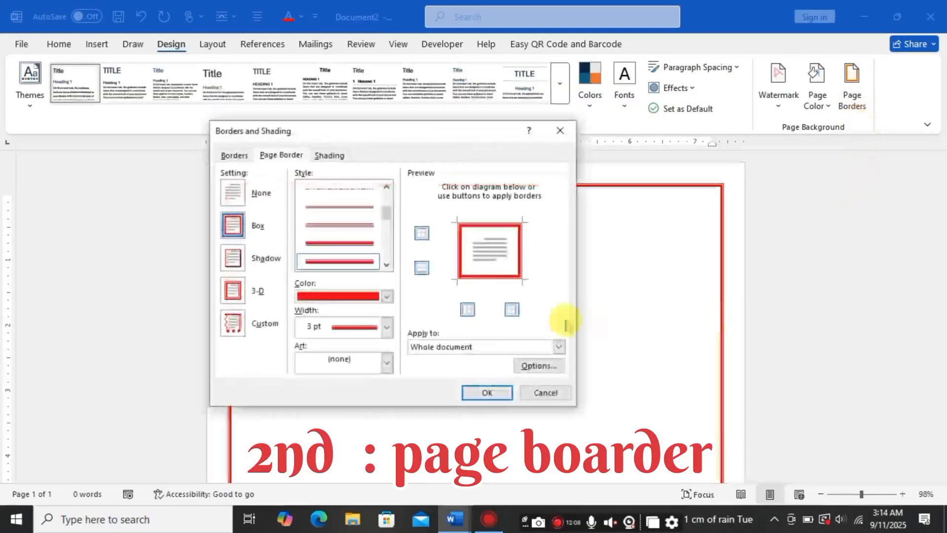
left_click(386, 296)
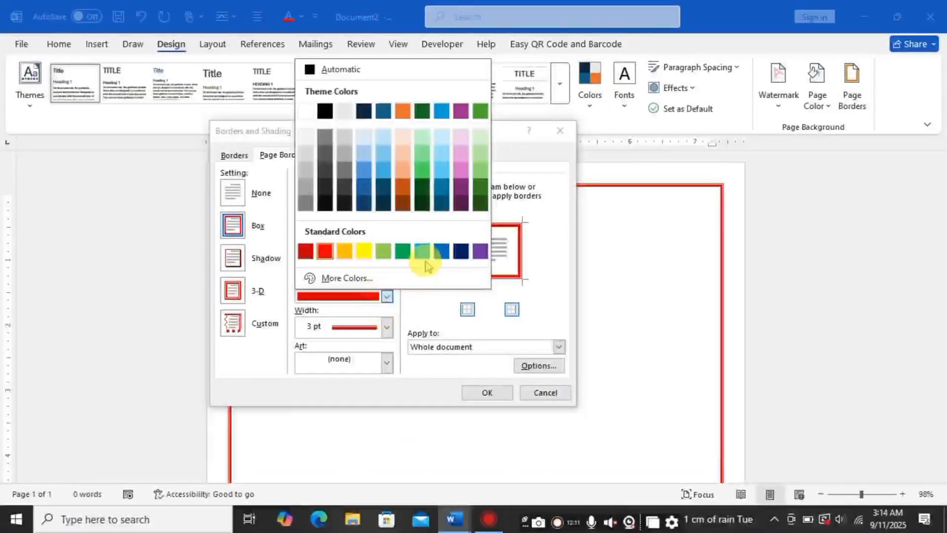
left_click(461, 253)
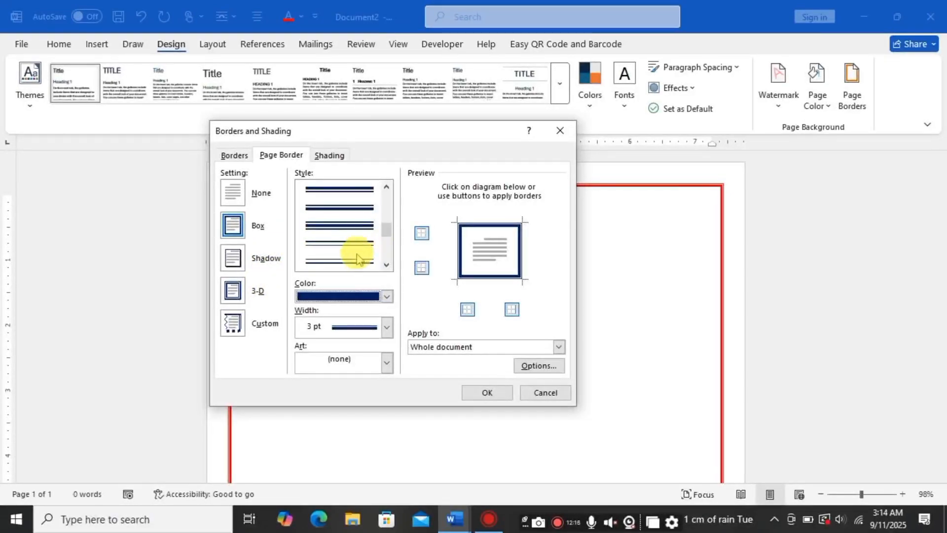
left_click(360, 246)
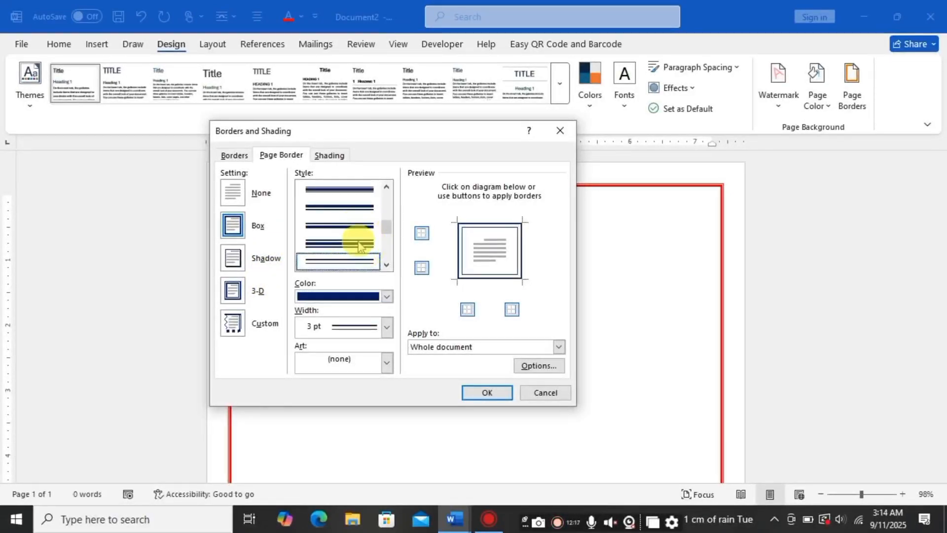
left_click(487, 393)
Step: Insert a corner ornament symbol from the 12Akruti Image font at the start of the page
scroll(455, 343, "down", 5)
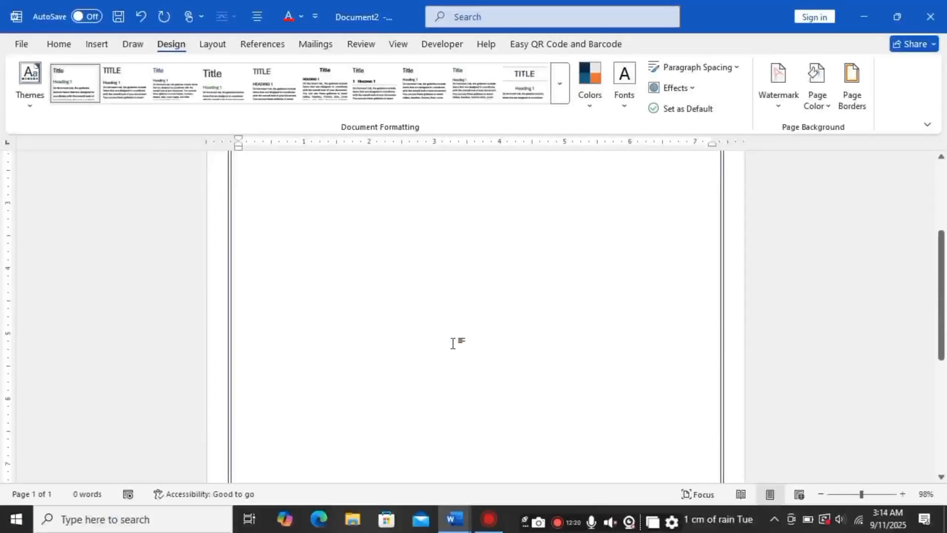
left_click(453, 343)
scroll(453, 343, "up", 10)
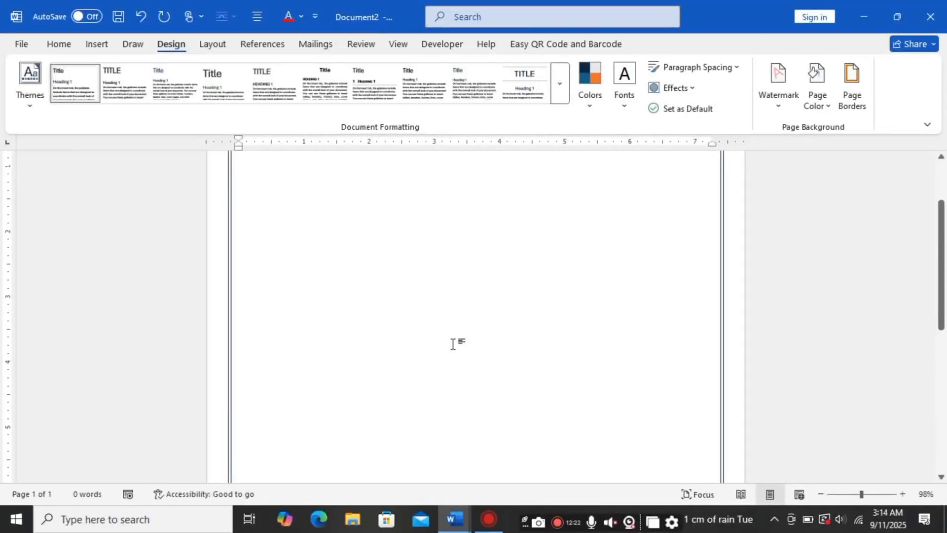
scroll(452, 343, "up", 2)
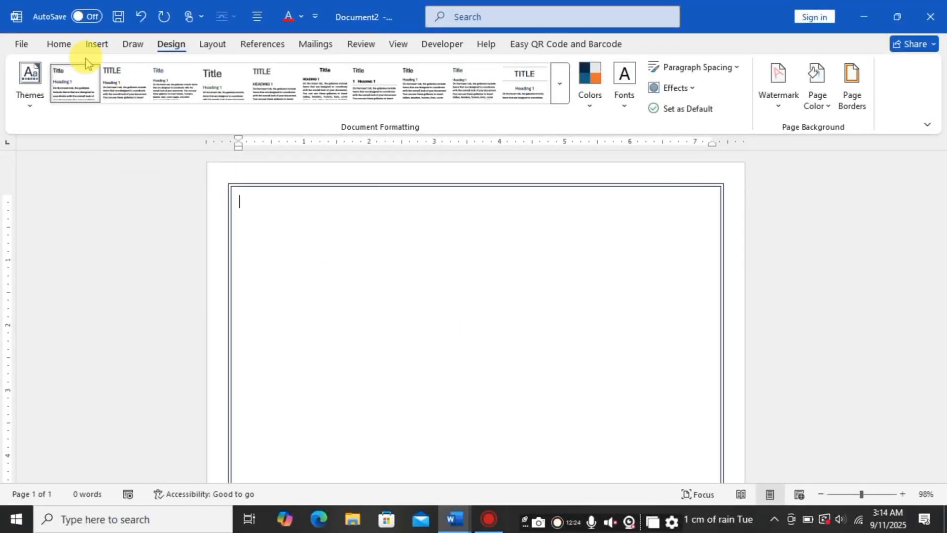
left_click(97, 46)
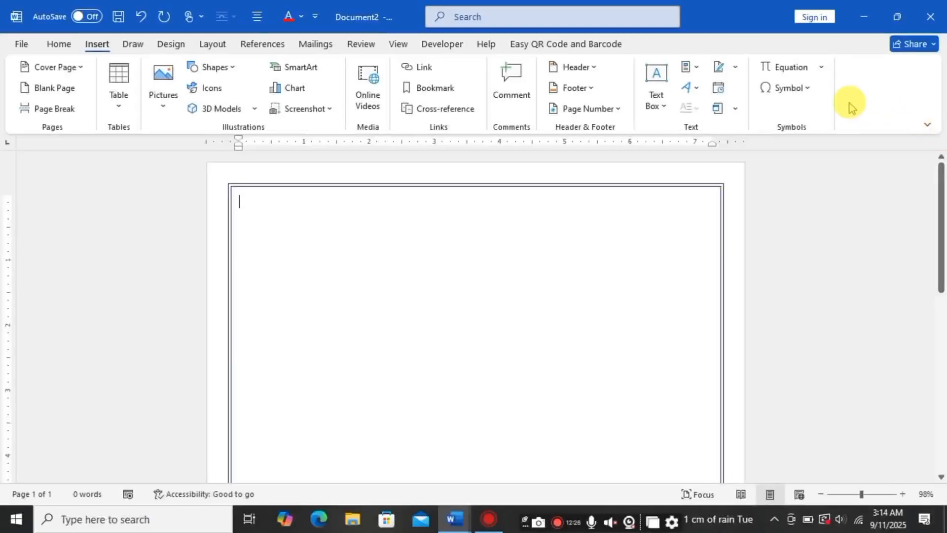
left_click(813, 95)
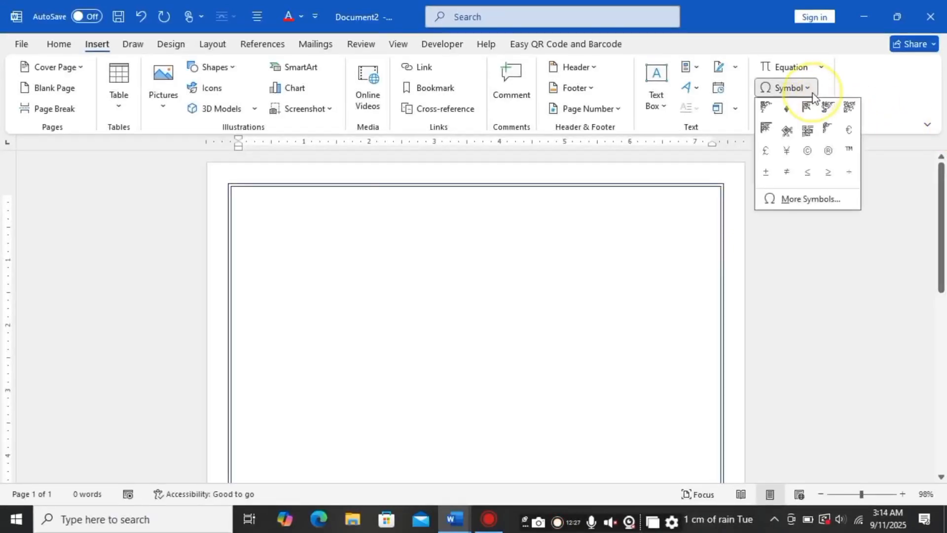
left_click(810, 200)
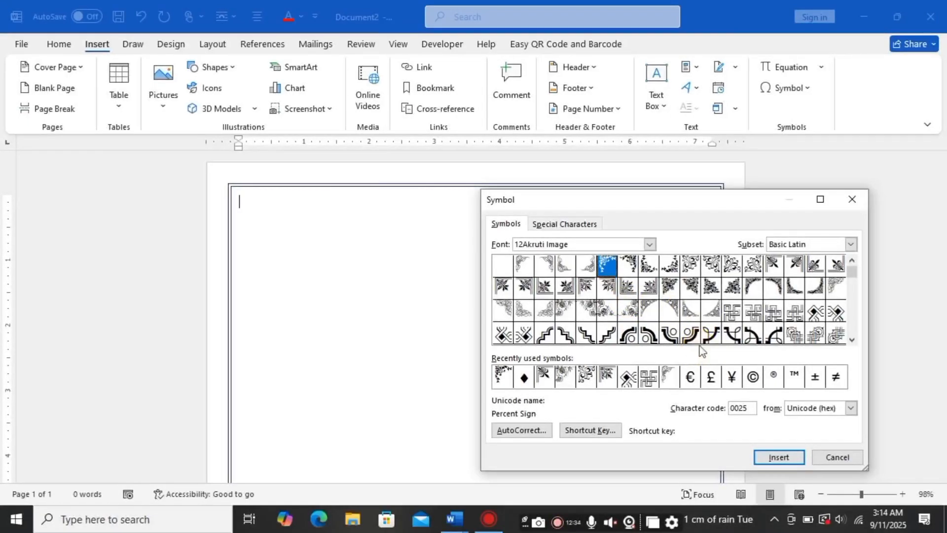
left_click(794, 334)
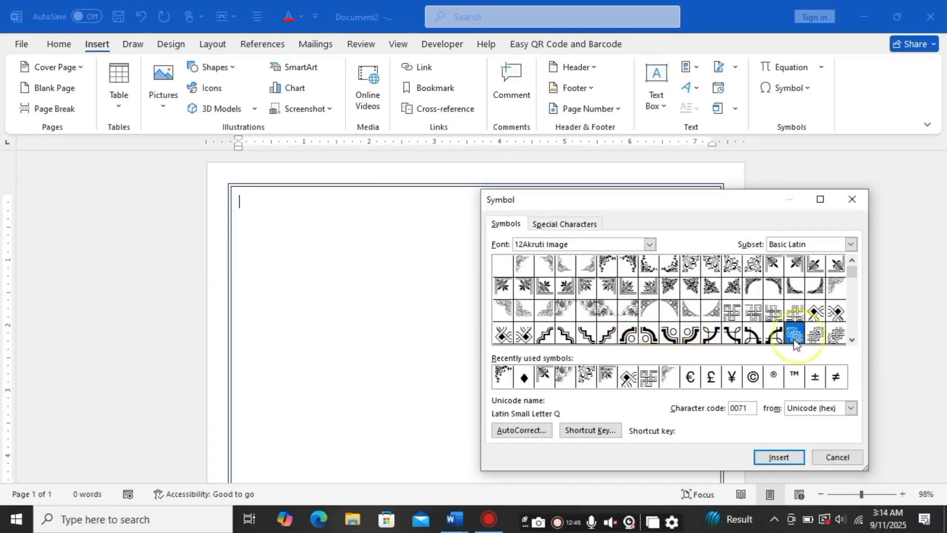
left_click(779, 456)
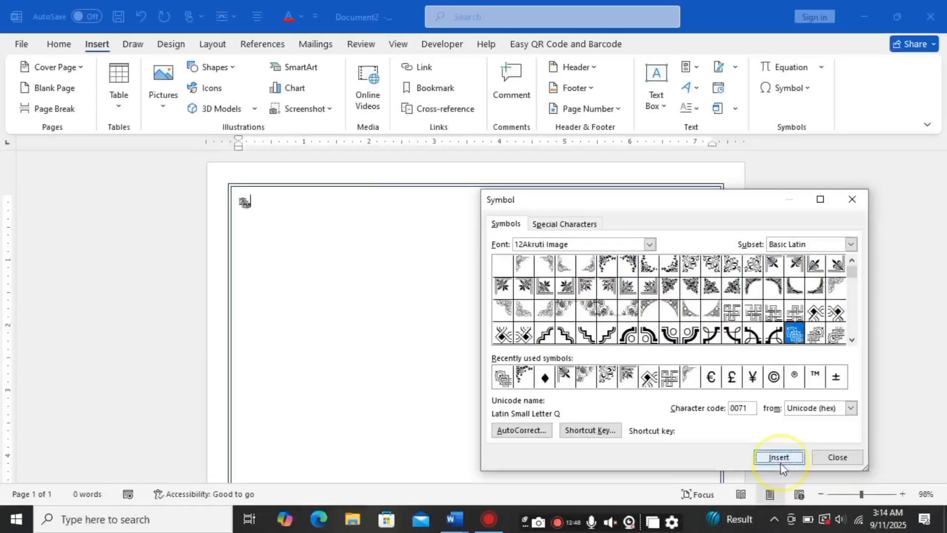
Step: Select the inserted symbol and convert it to WordArt using the plain black style
left_click(253, 202)
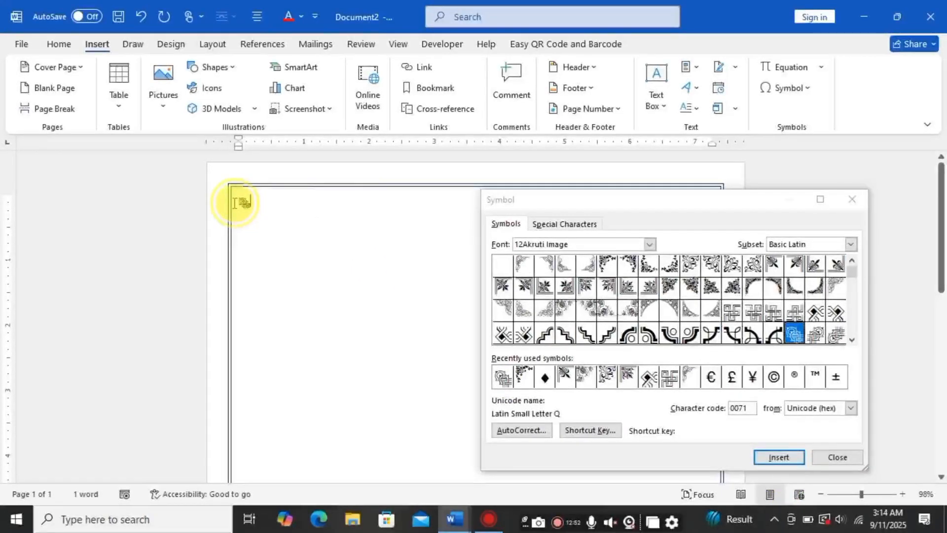
double_click(245, 203)
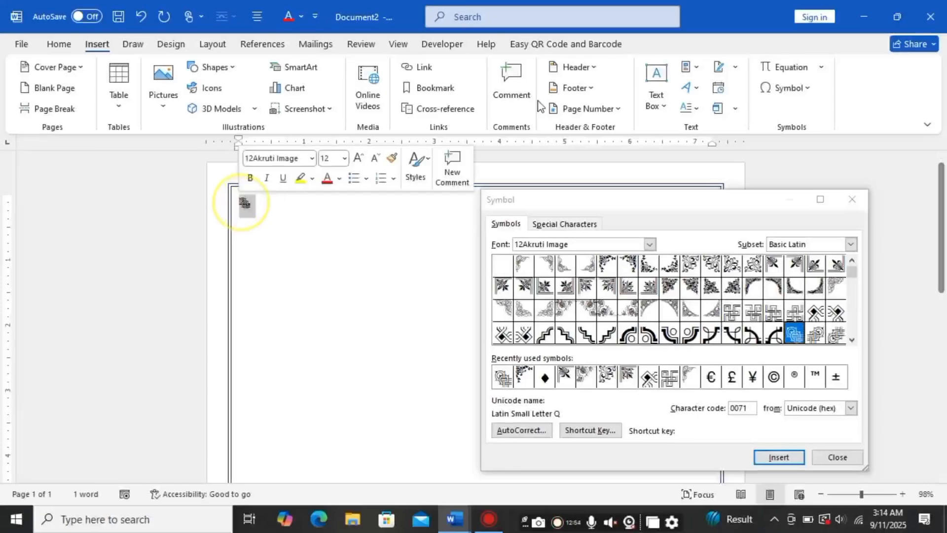
left_click(697, 89)
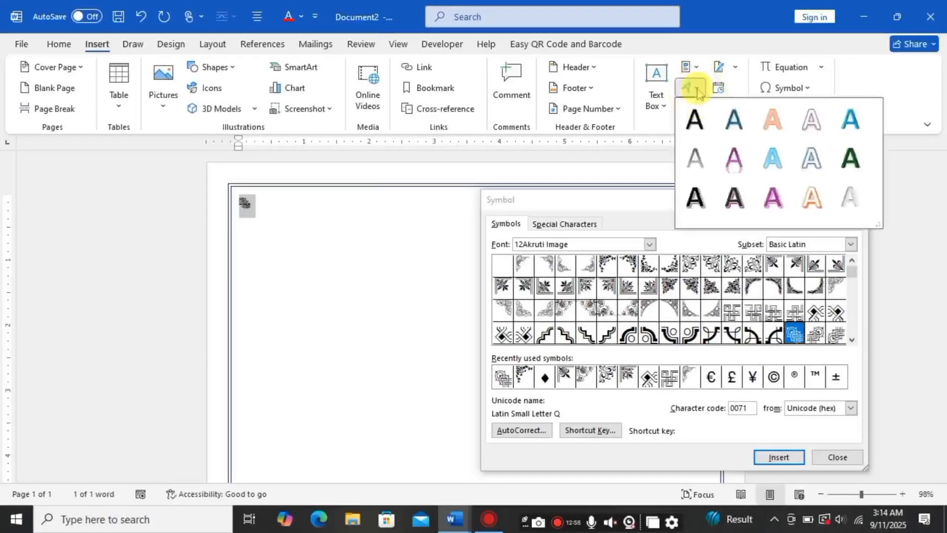
left_click(697, 116)
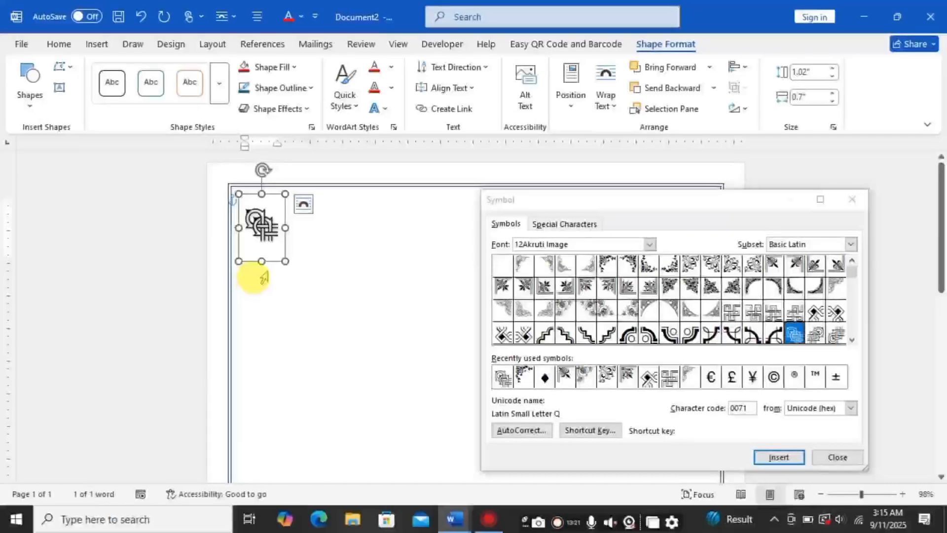
Step: Set the WordArt box to In Front of Text wrapping and widen it to about 1.1 inches
left_click(618, 107)
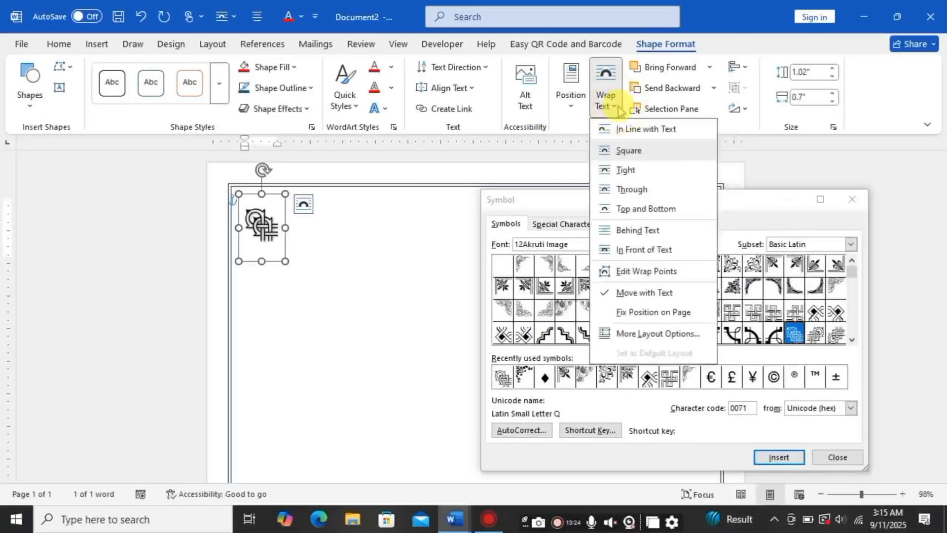
left_click(624, 250)
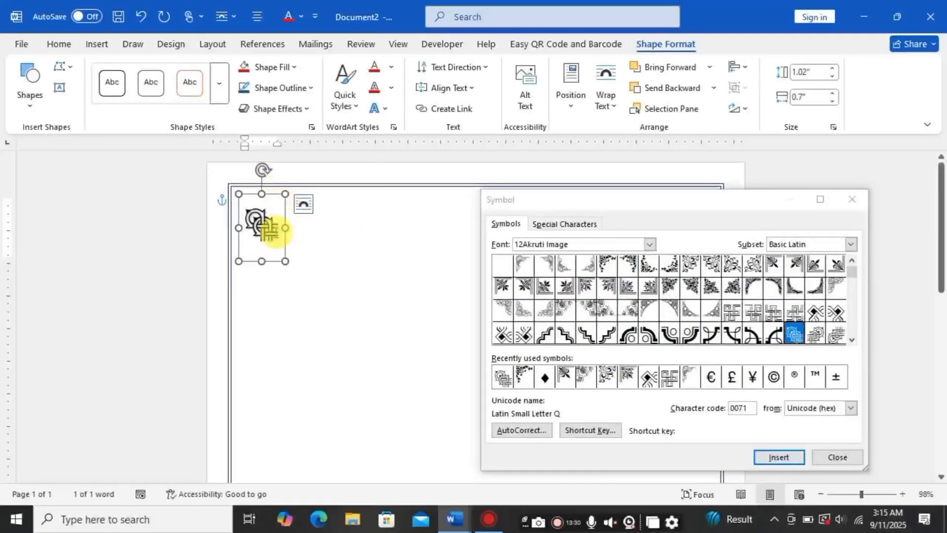
left_click_drag(284, 228, 309, 228)
Step: Increase the ornament symbol's font size to 48 pt and resize its box to fit
triple_click(291, 231)
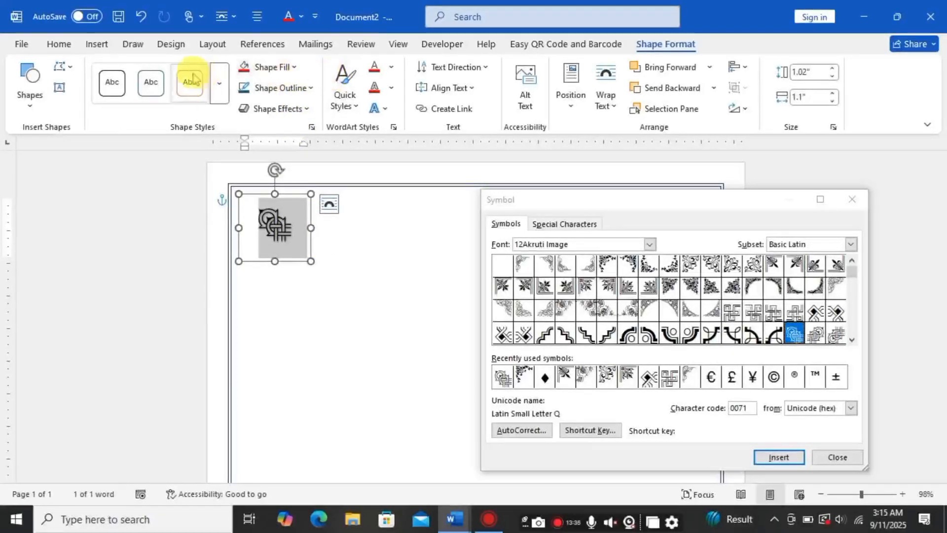
left_click(68, 50)
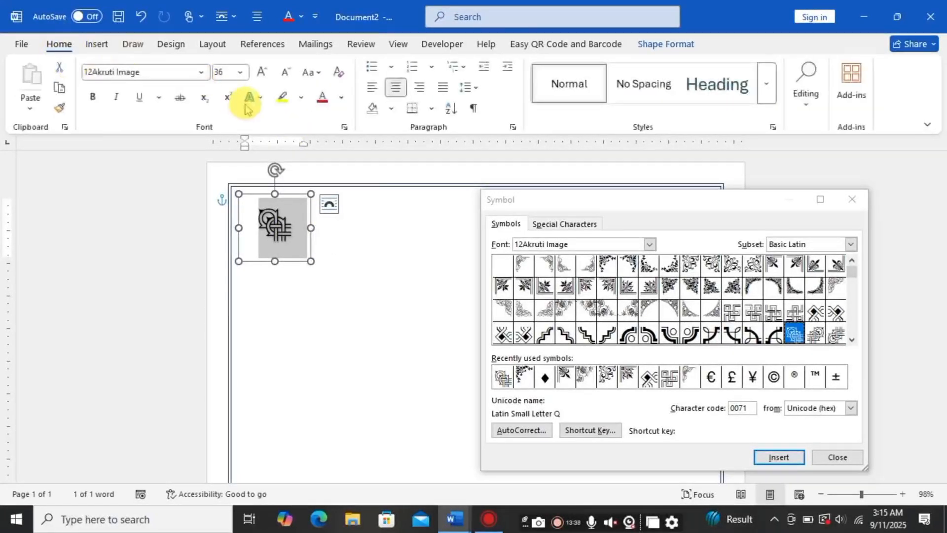
left_click(262, 72)
left_click_drag(311, 279, 305, 273)
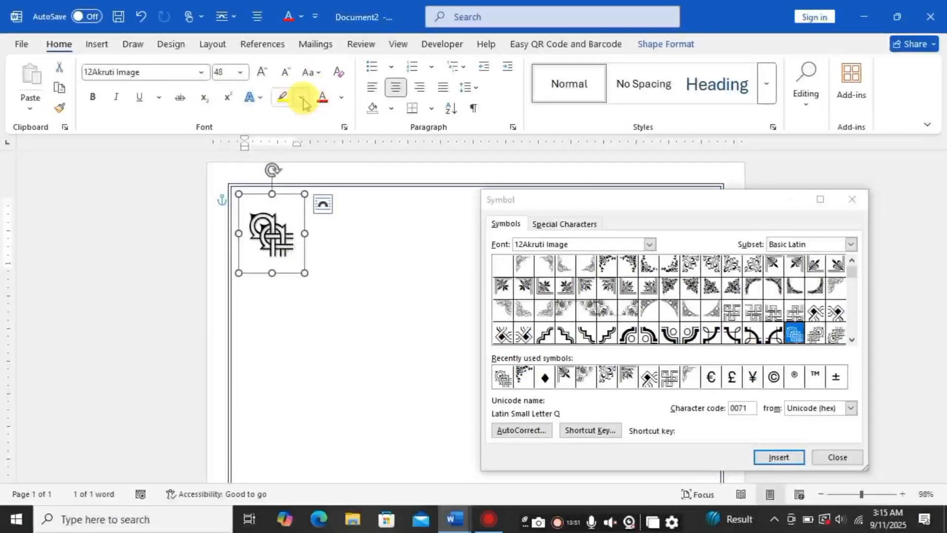
Step: Color the corner ornament dark blue and close the Symbol dialog
left_click(341, 97)
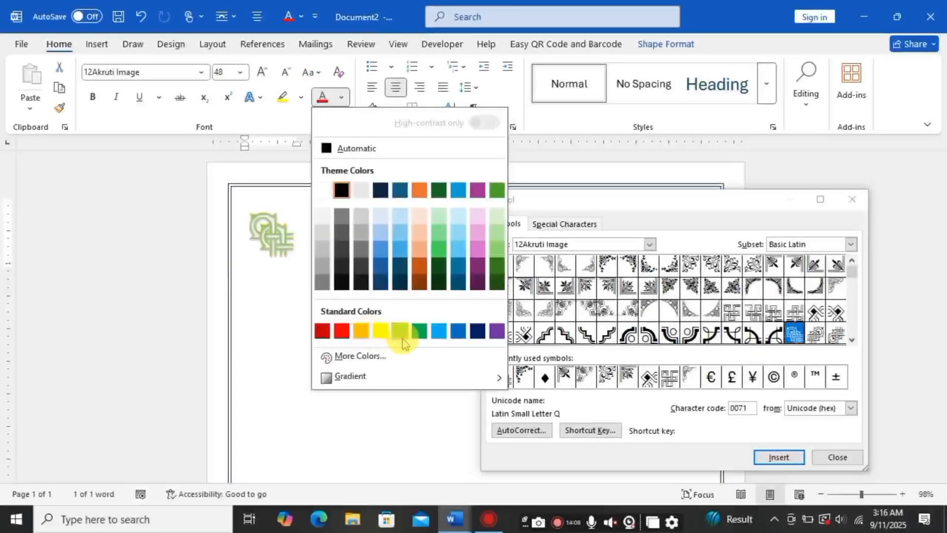
left_click(478, 331)
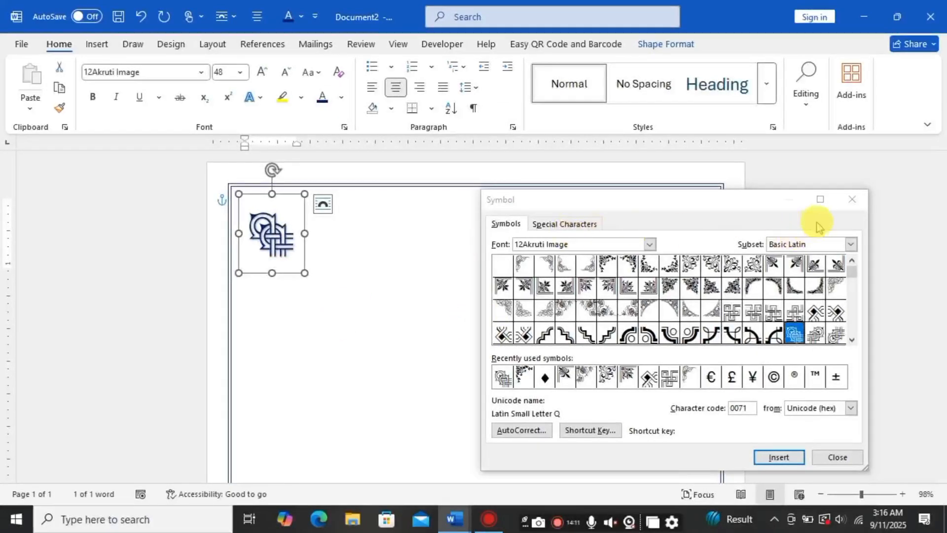
left_click(856, 201)
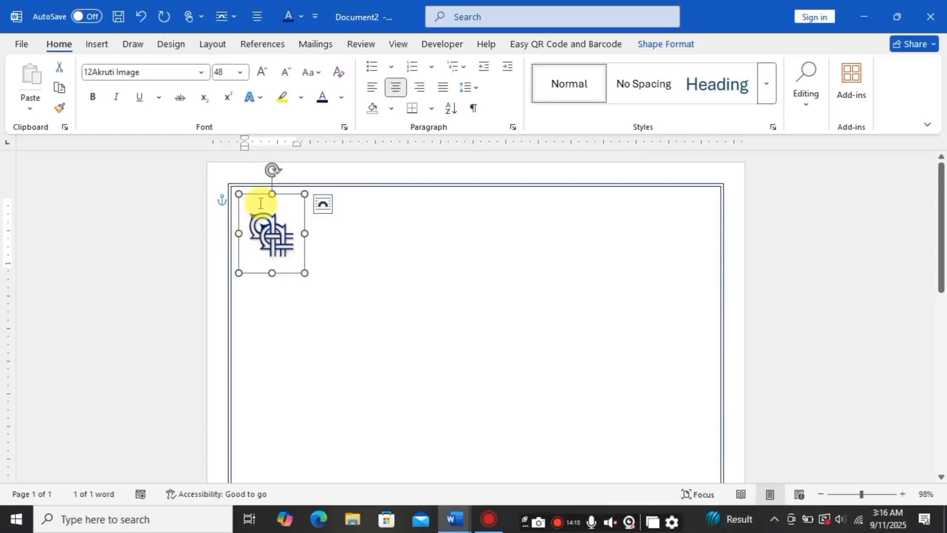
Step: Move the ornament into the page's top-left corner
left_click_drag(256, 196, 244, 177)
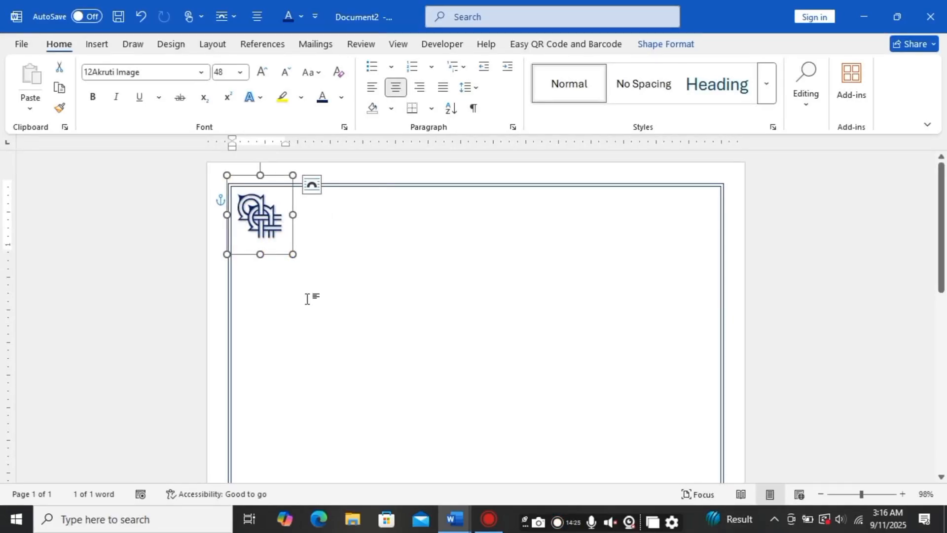
Step: Duplicate the ornament and place the mirrored copy in the top-right corner of the page
key("ctrl+d")
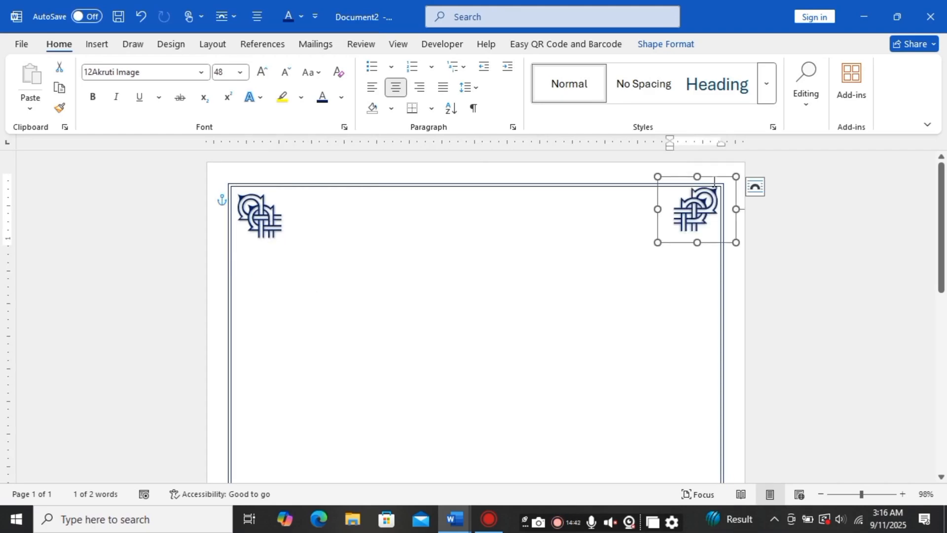
left_click_drag(713, 180, 714, 184)
left_click(306, 347)
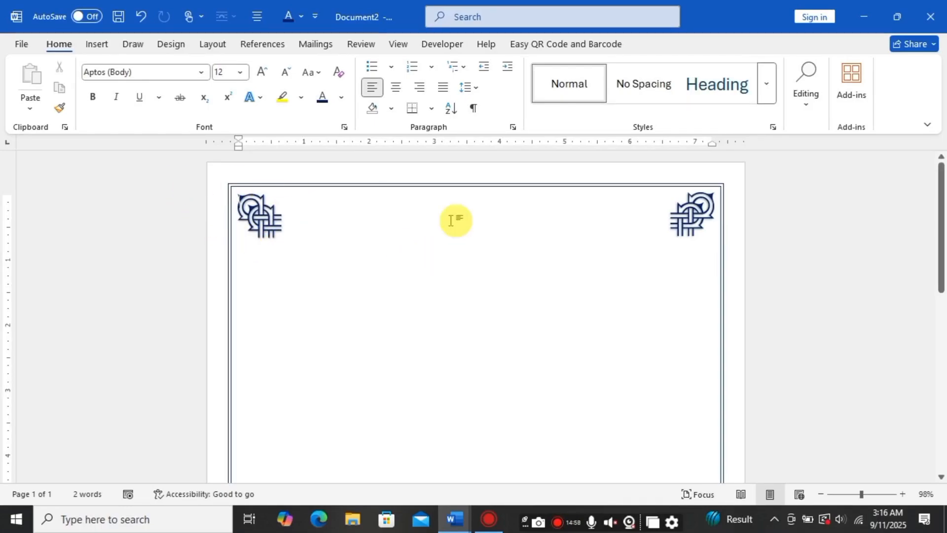
Step: Select both top corner ornaments and group them together
key("ctrl+z")
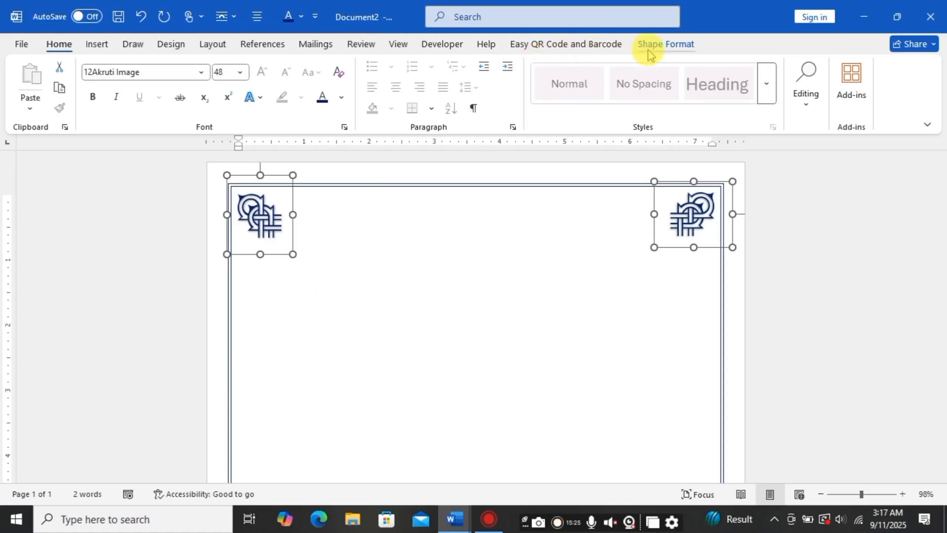
left_click(663, 47)
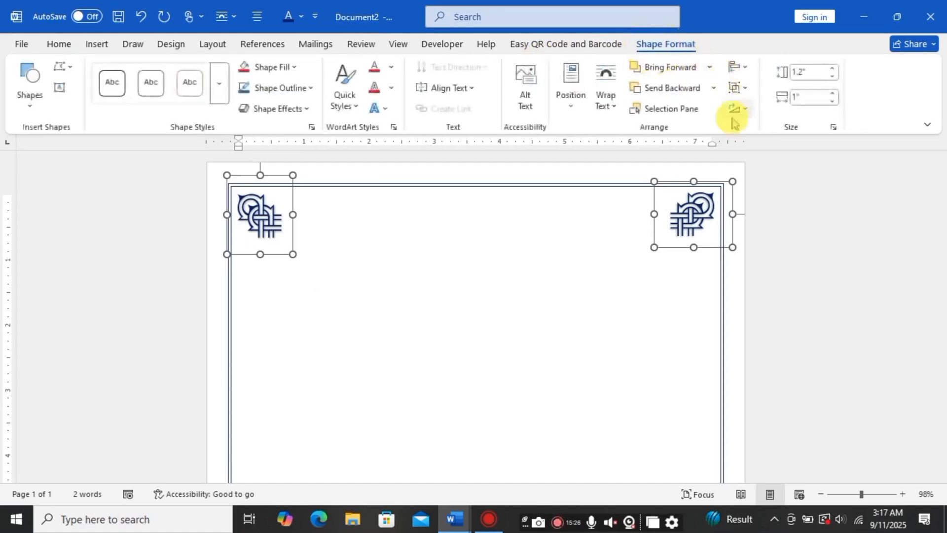
left_click(745, 89)
left_click(753, 109)
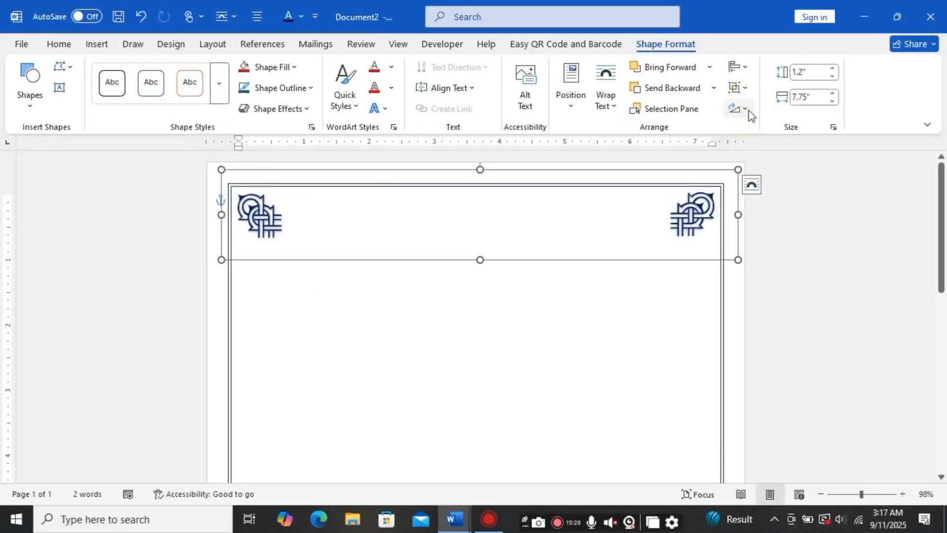
Step: Duplicate the grouped ornaments and move the copy to the bottom edge of the page, flipped vertically
key("ctrl+d")
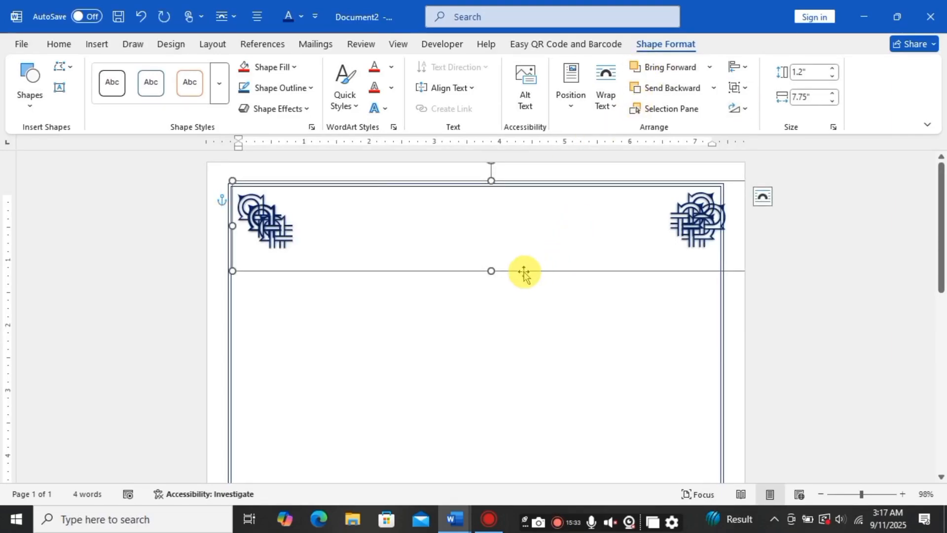
left_click_drag(523, 272, 518, 464)
scroll(518, 276, "down", 3)
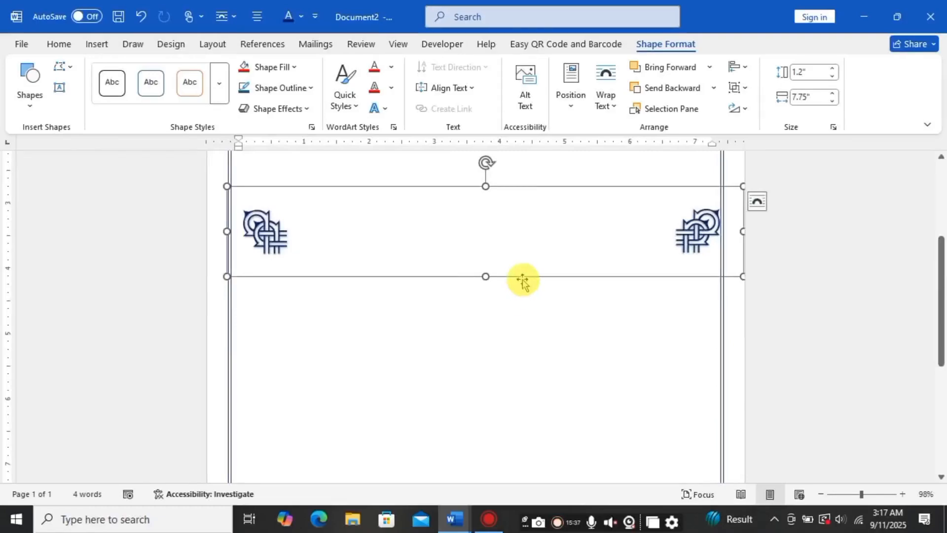
scroll(523, 281, "up", 3)
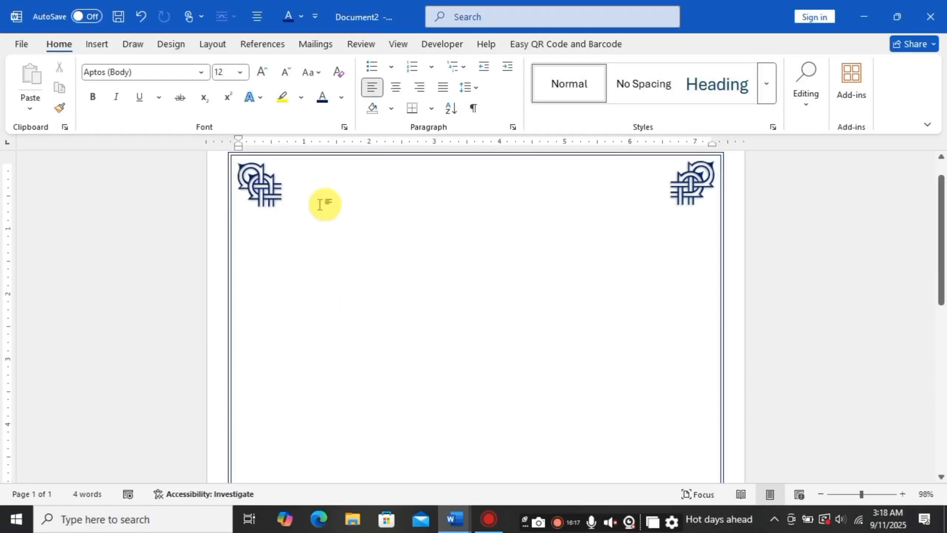
Step: Draw a horizontal straight line about 6.06 inches long between the two top corner ornaments
left_click(96, 47)
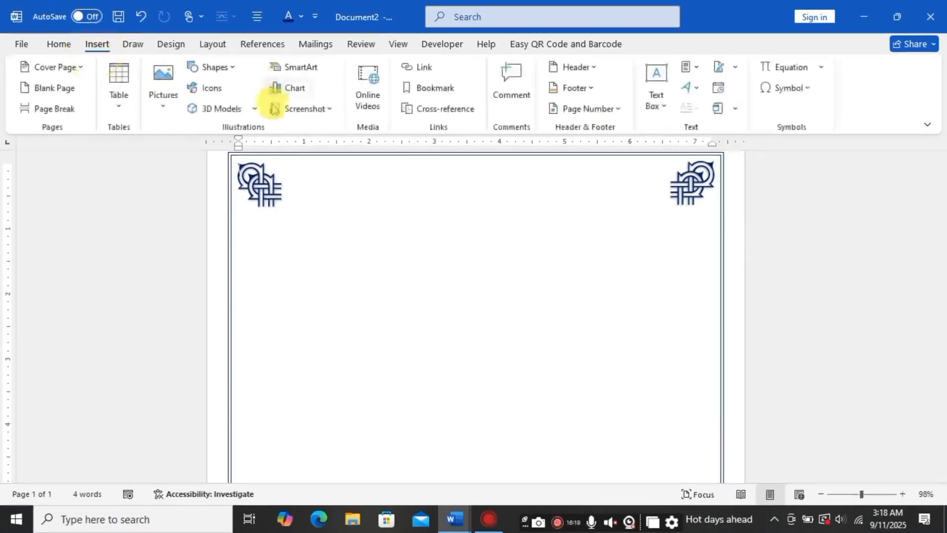
left_click(231, 68)
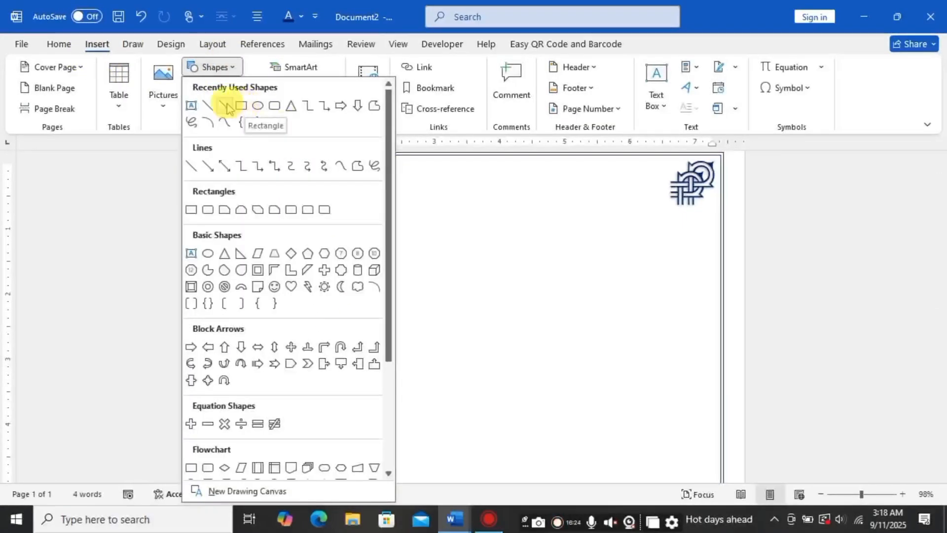
left_click(208, 107)
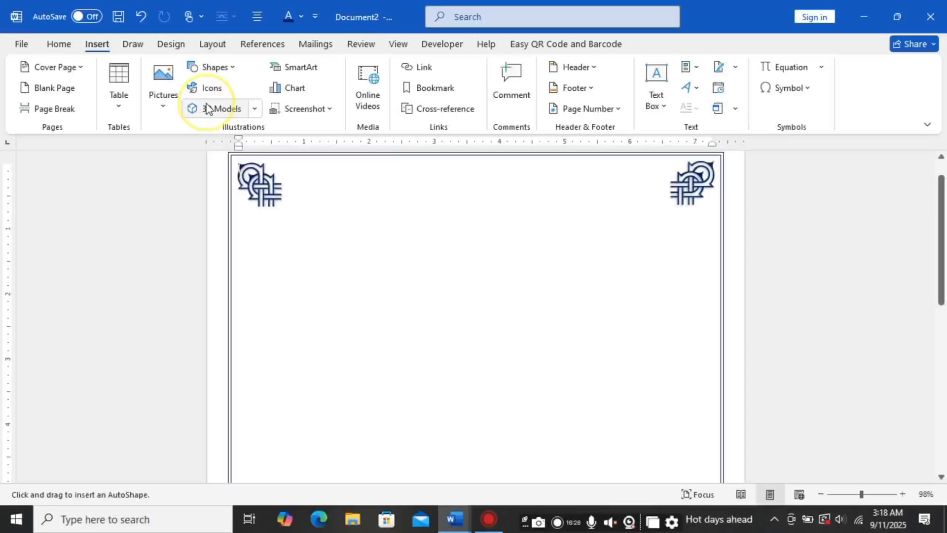
left_click(281, 183)
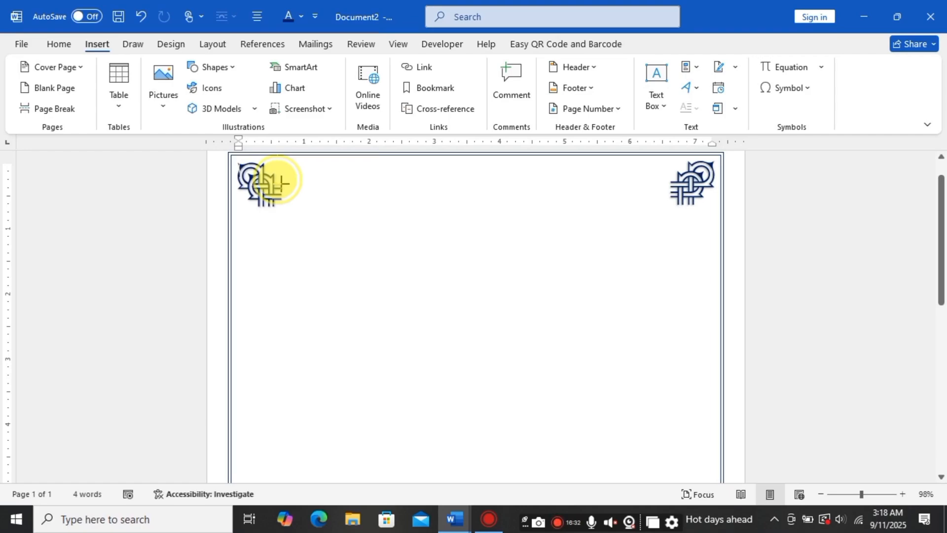
left_click_drag(281, 183, 676, 183)
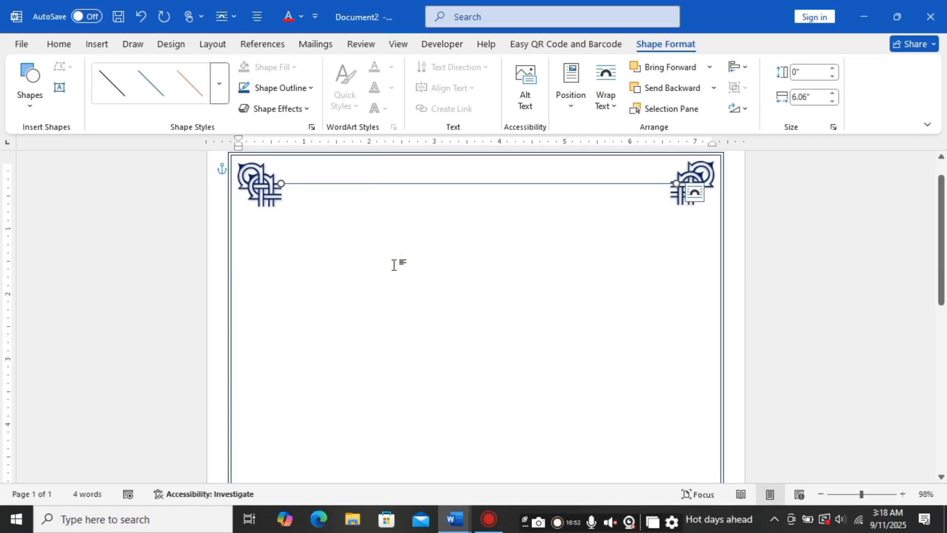
Step: Duplicate the horizontal line just below the original and group the two lines into a double line
key("ctrl+d")
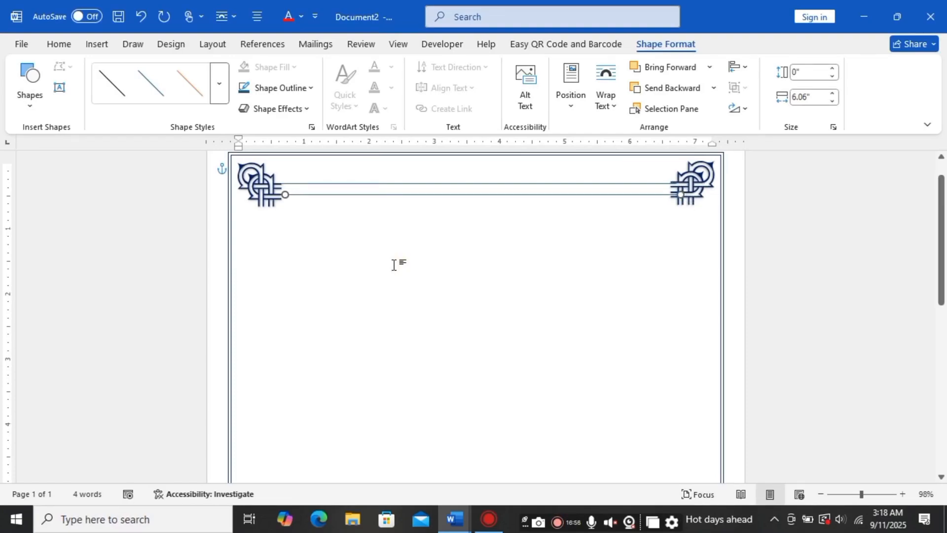
key("Left")
left_click(486, 185, "shift")
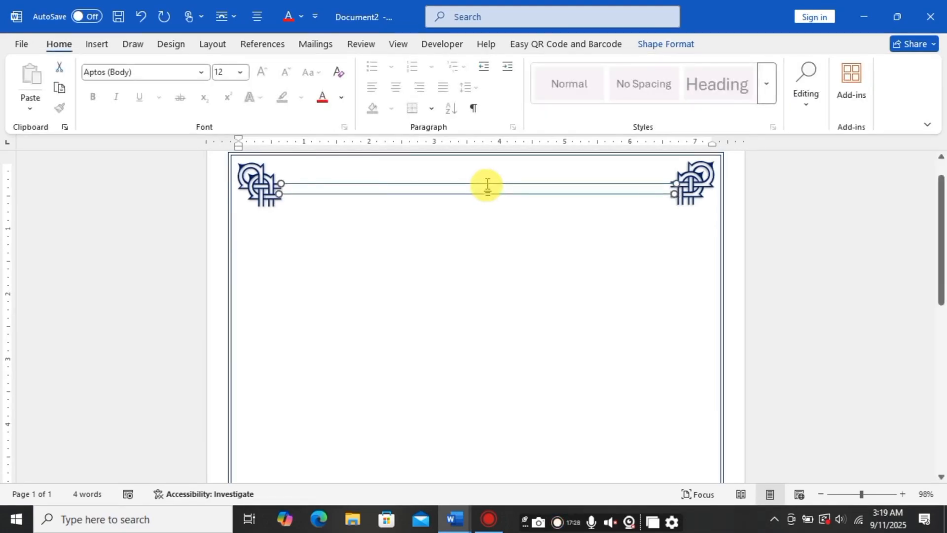
left_click(685, 48)
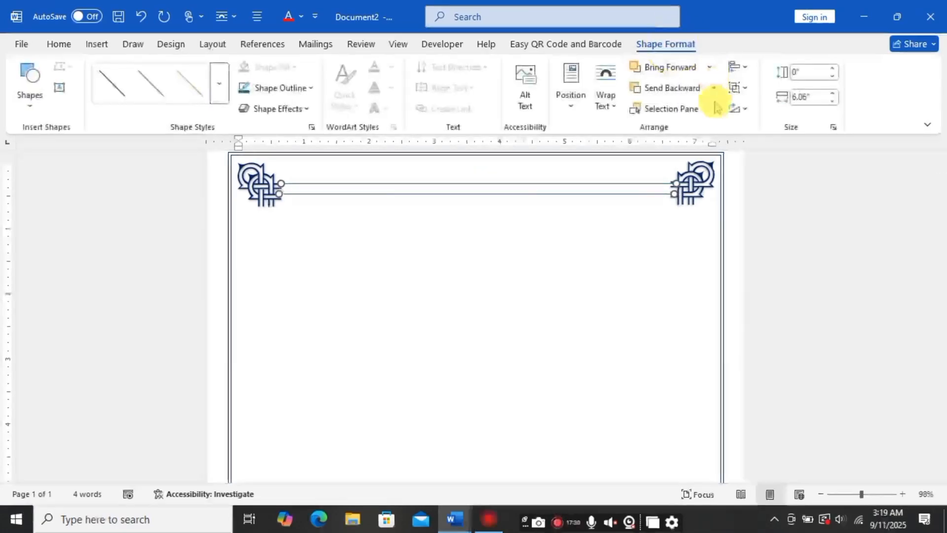
left_click(739, 89)
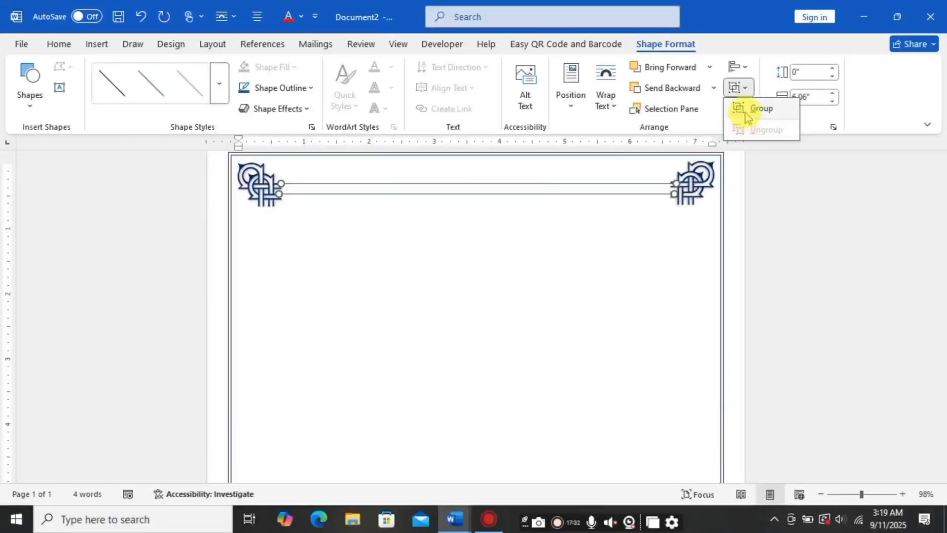
left_click(760, 108)
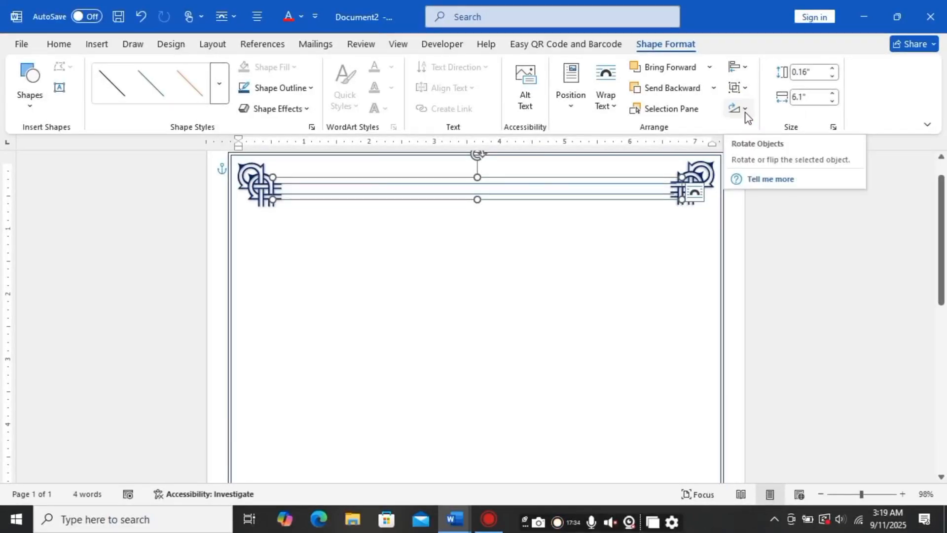
Step: Duplicate the double line and nudge the copy down to the bottom edge between the bottom ornaments
key("ctrl+z")
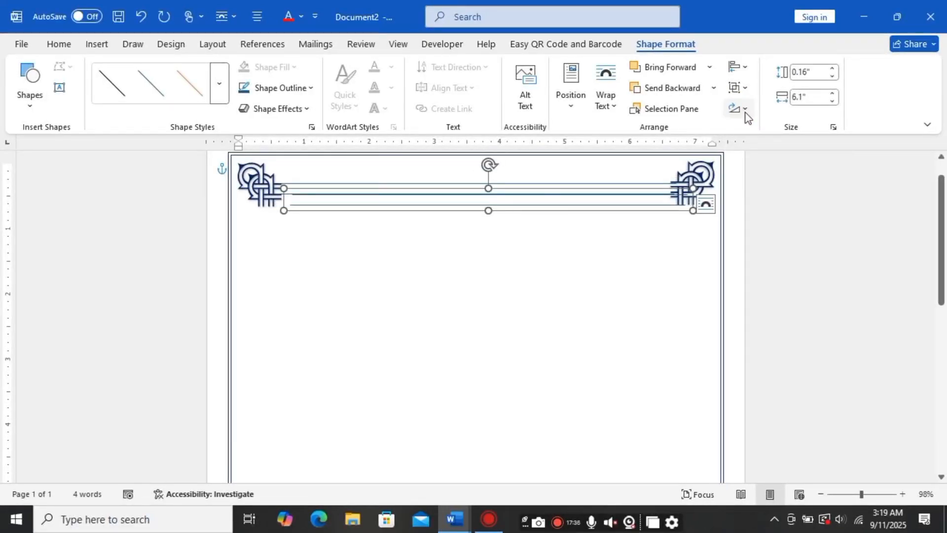
key("Down")
key("Down")
key("Down")
key("Down")
key("Down")
key("Down")
key("Down")
key("Down")
key("Down")
key("Down")
key("Down")
key("Down")
key("Down")
key("Down")
key("Down")
key("Down")
key("Down")
key("Down")
key("Down")
key("Down")
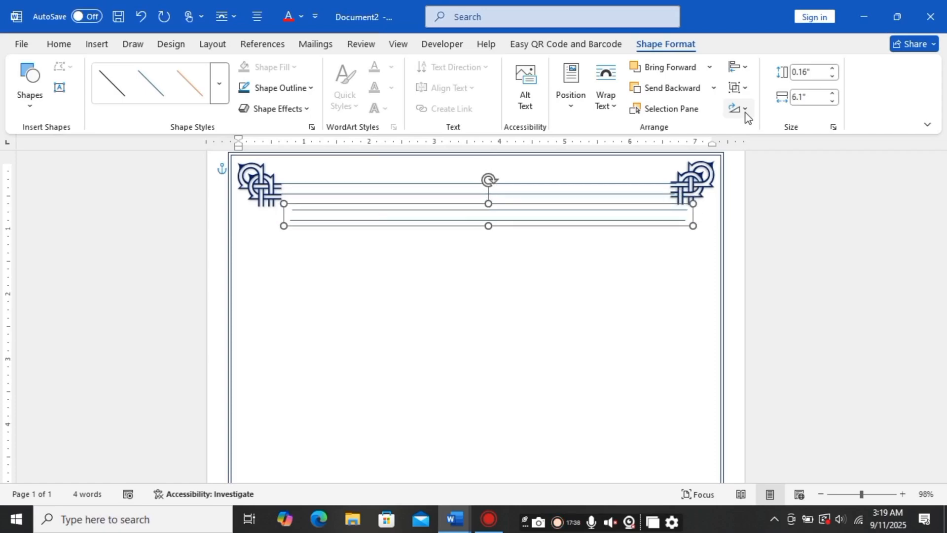
key("Down")
key("Down")
key("Down")
key("Down")
key("Down")
key("Down")
key("Down")
key("Down")
key("Down")
key("Down")
key("Down")
key("Down")
key("Down")
key("Down")
key("Down")
key("Down")
key("Down")
key("Down")
key("Down")
key("Down")
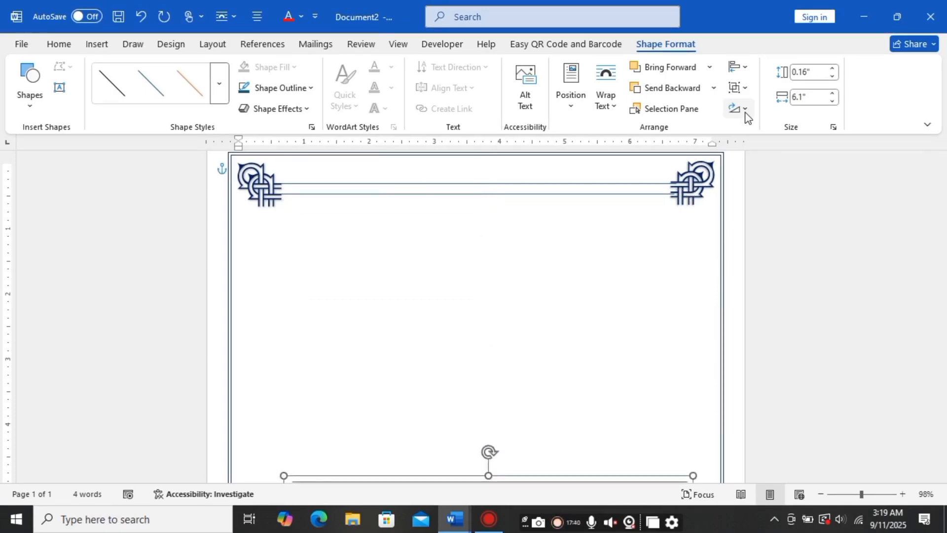
scroll(796, 163, "down", 4)
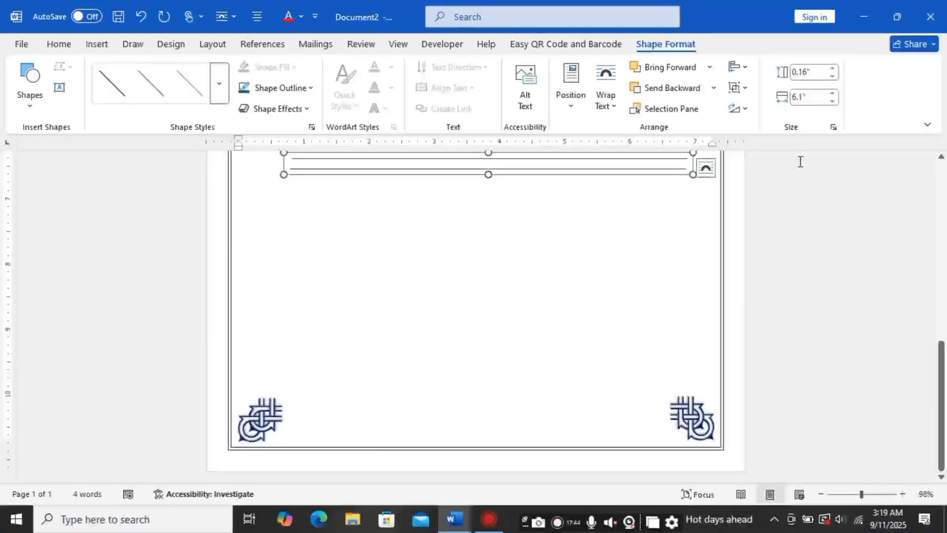
key("Down")
key("Down")
key("Down")
key("Down")
key("Down")
key("Down")
key("Down")
key("Down")
key("Down")
key("Down")
key("Down")
key("Down")
key("Down")
key("Down")
key("Down")
key("Down")
key("Down")
key("Down")
key("Down")
key("Down")
key("Down")
key("Down")
key("Down")
key("Down")
key("Down")
key("Down")
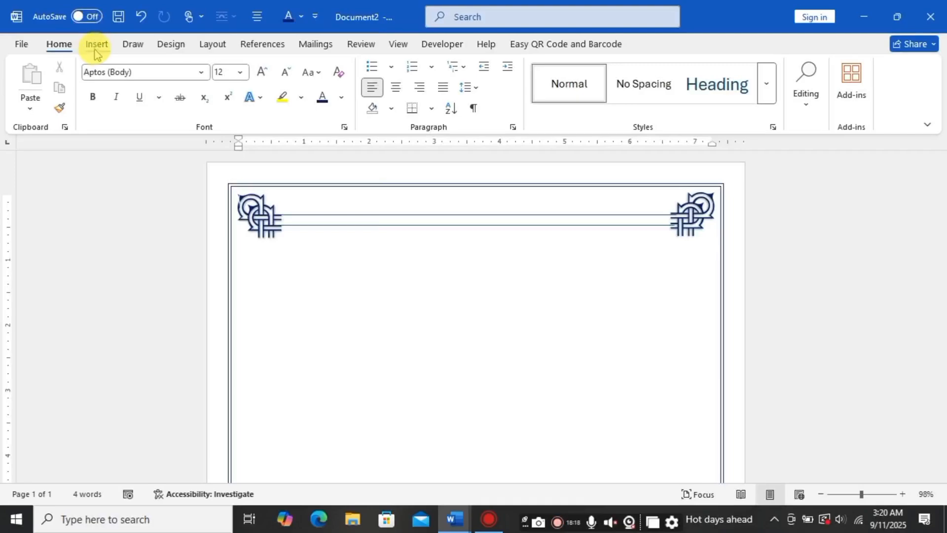
Step: Draw a vertical straight line about 9.51 inches long down the left edge below the top-left ornament
left_click(96, 44)
left_click(202, 67)
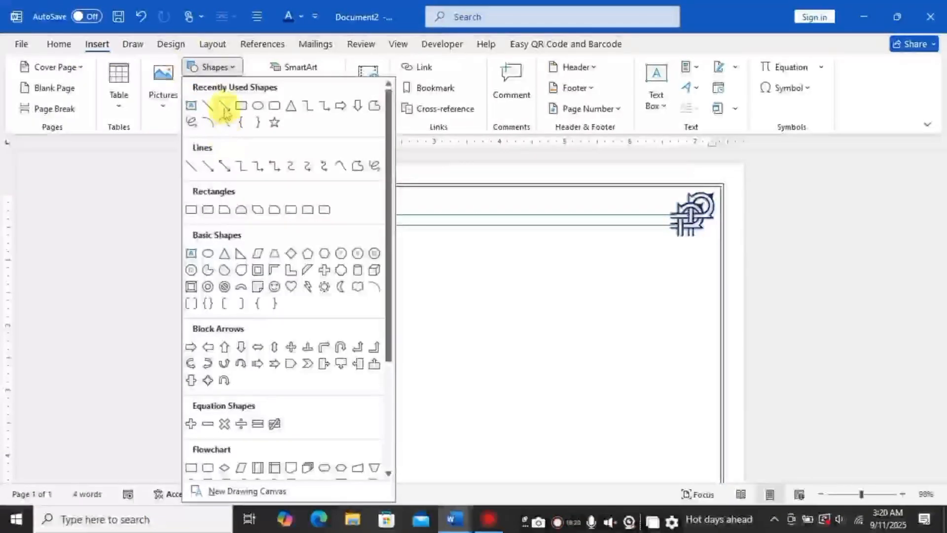
left_click(209, 106)
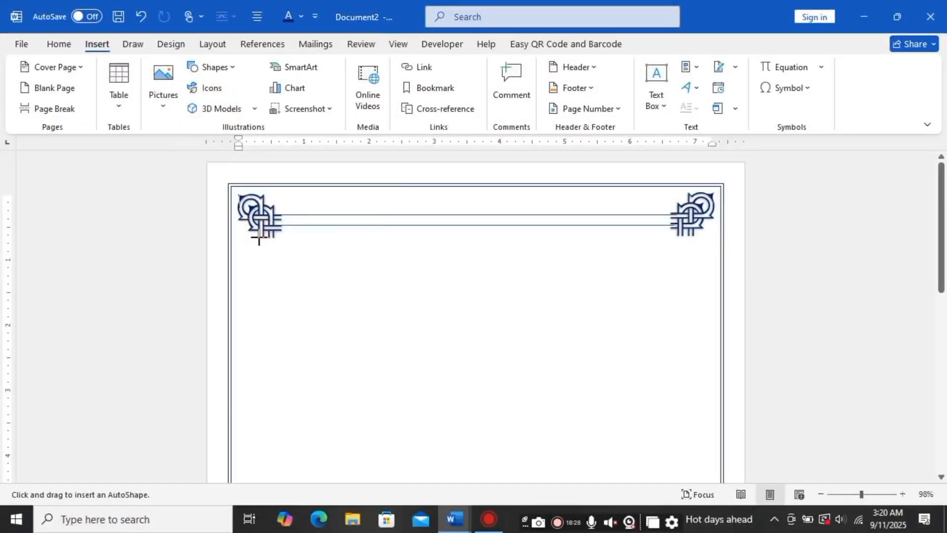
left_click_drag(259, 238, 264, 402)
left_click(260, 302)
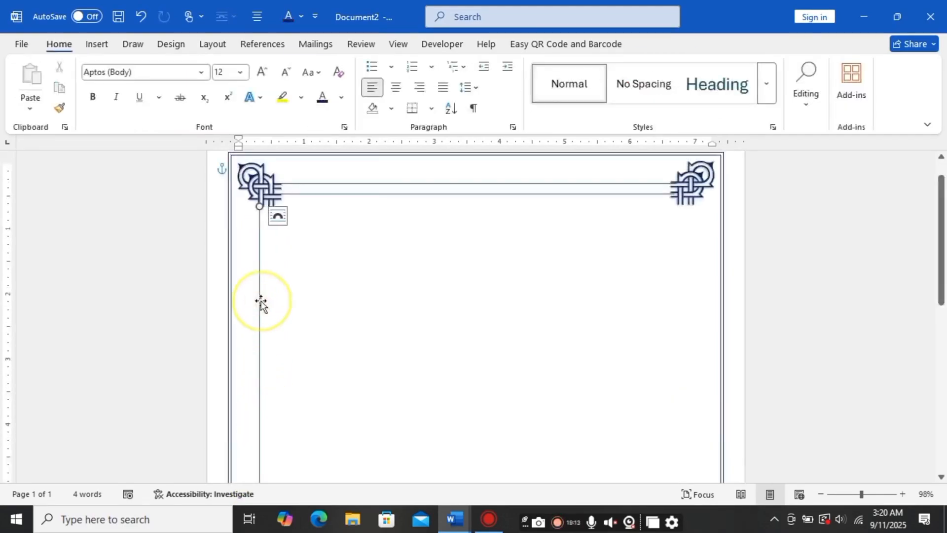
Step: Duplicate the vertical line beside the original and group the two into a vertical double line
key("ctrl+d")
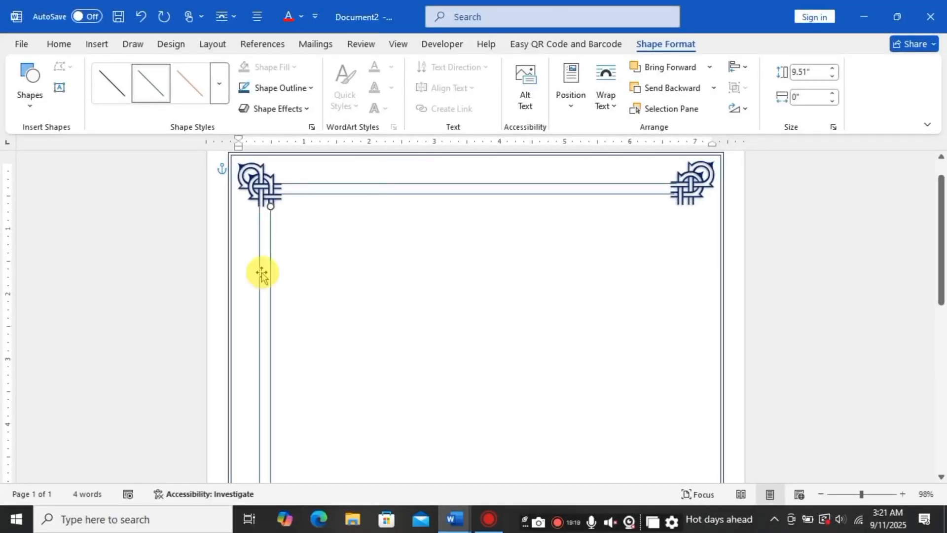
key("Left")
key("Left")
key("Left")
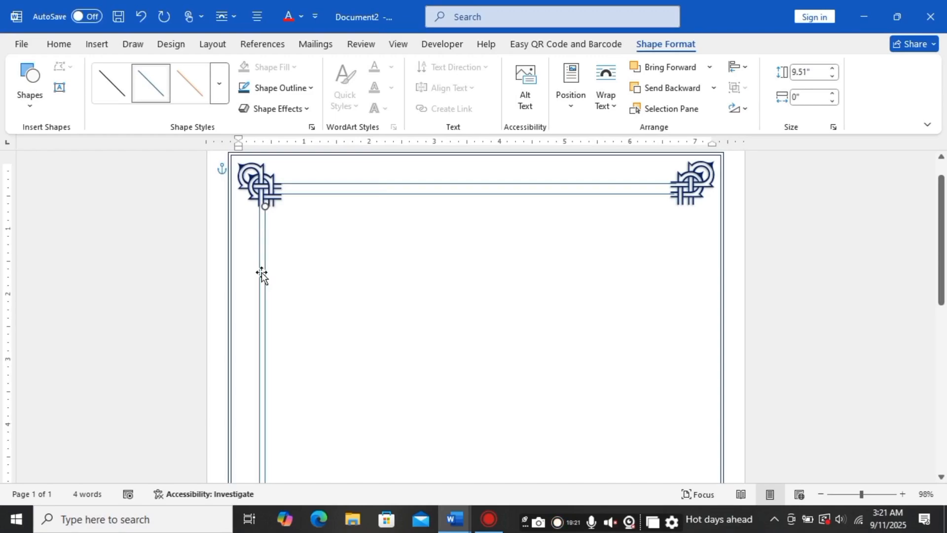
key("Left")
key("Left")
key("Left")
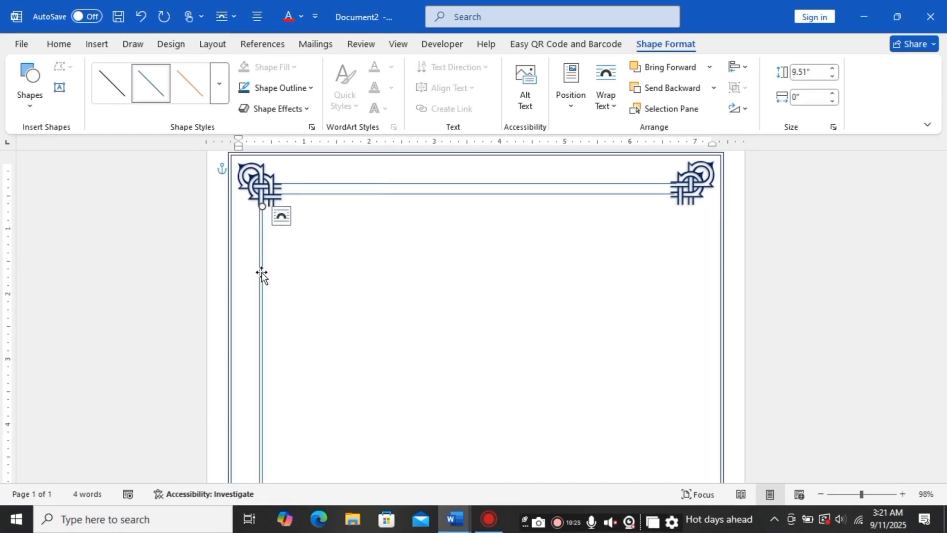
left_click(261, 274, "shift")
left_click(739, 87)
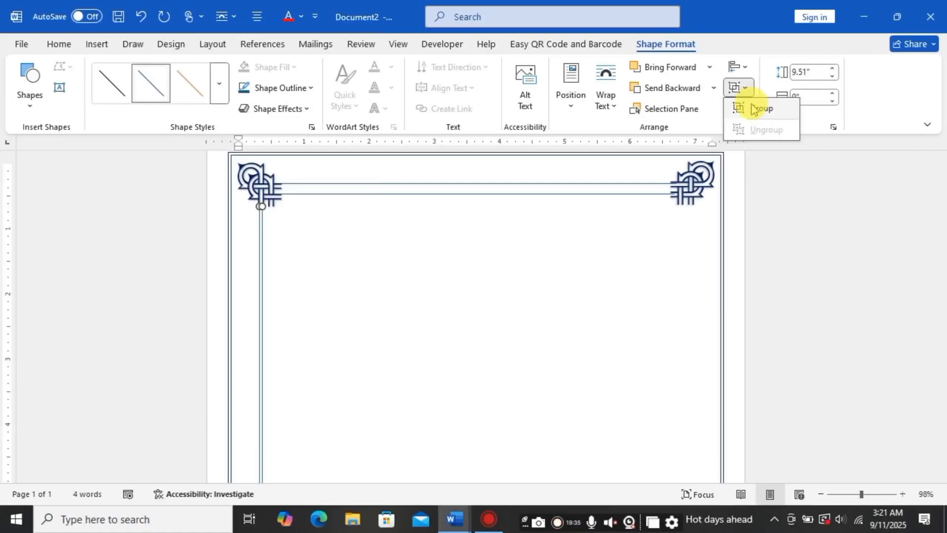
left_click(754, 108)
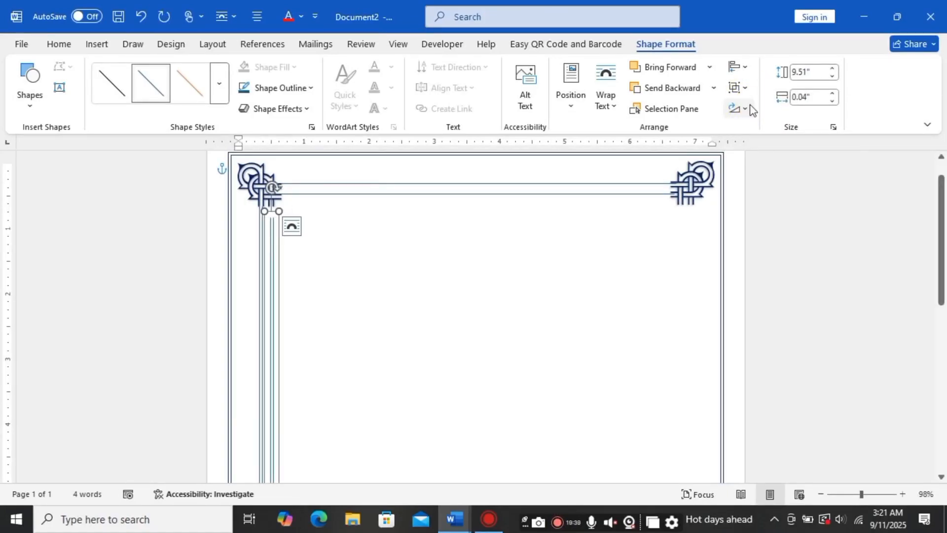
Step: Copy the vertical double line and nudge it to the right edge below the top-right ornament
key("Right")
key("Right")
key("Right")
key("Right")
key("Right")
key("Right")
key("Right")
key("Right")
key("Right")
key("Right")
key("Right")
key("Right")
key("Right")
key("Right")
key("Right")
key("Right")
key("Right")
key("Right")
key("Right")
key("Right")
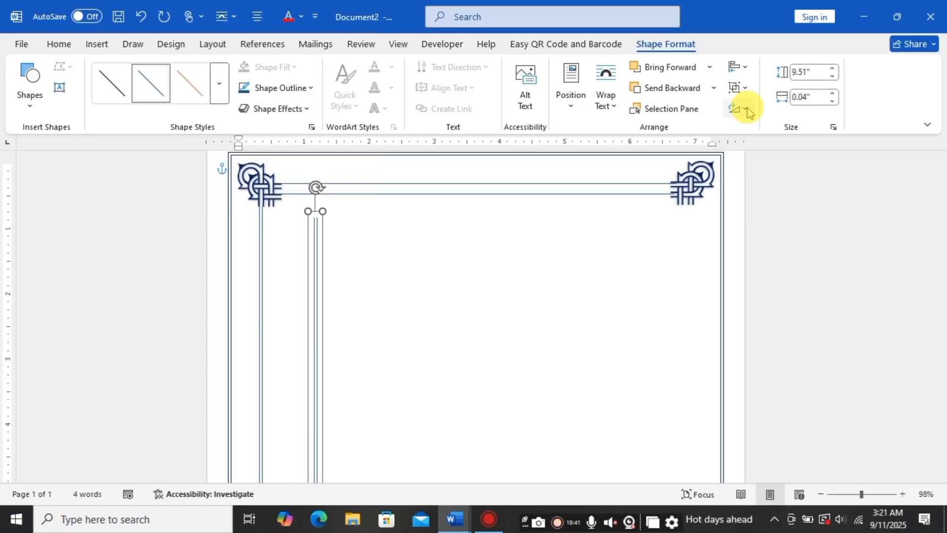
key("Right")
key("Right")
key("Right")
key("Right")
key("Right")
key("Right")
key("Right")
key("Right")
key("Right")
key("Right")
key("Right")
key("Right")
key("Right")
key("Right")
key("Right")
key("Right")
key("Right")
key("Right")
key("Right")
key("Right")
key("Up")
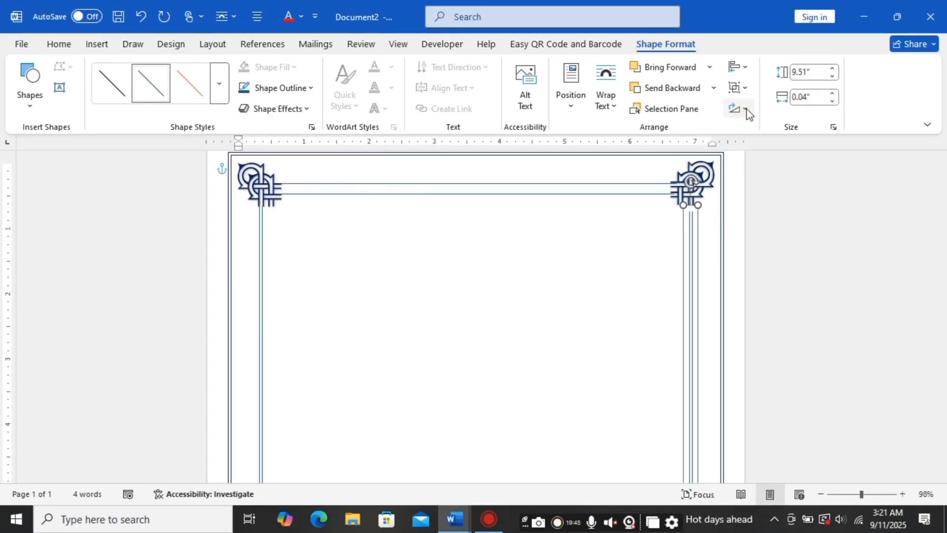
left_click(409, 275)
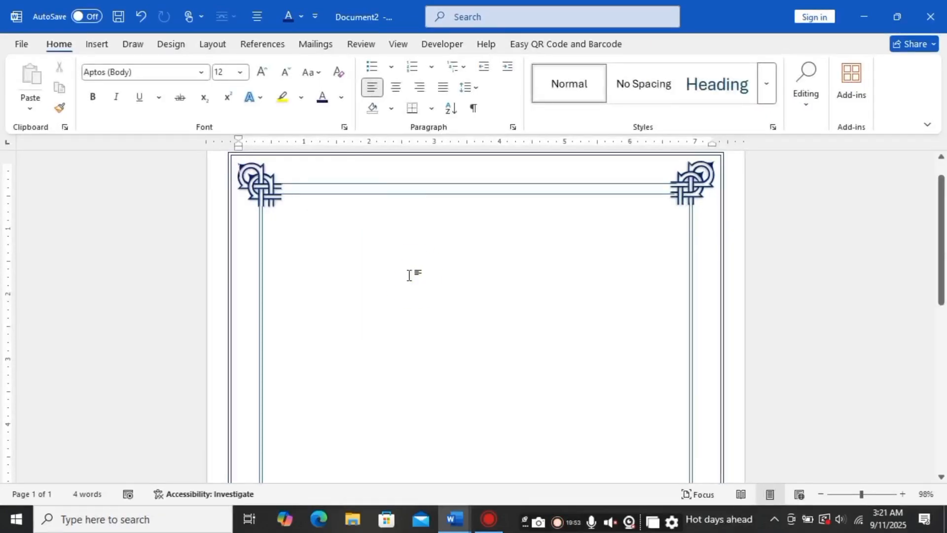
left_click(386, 297)
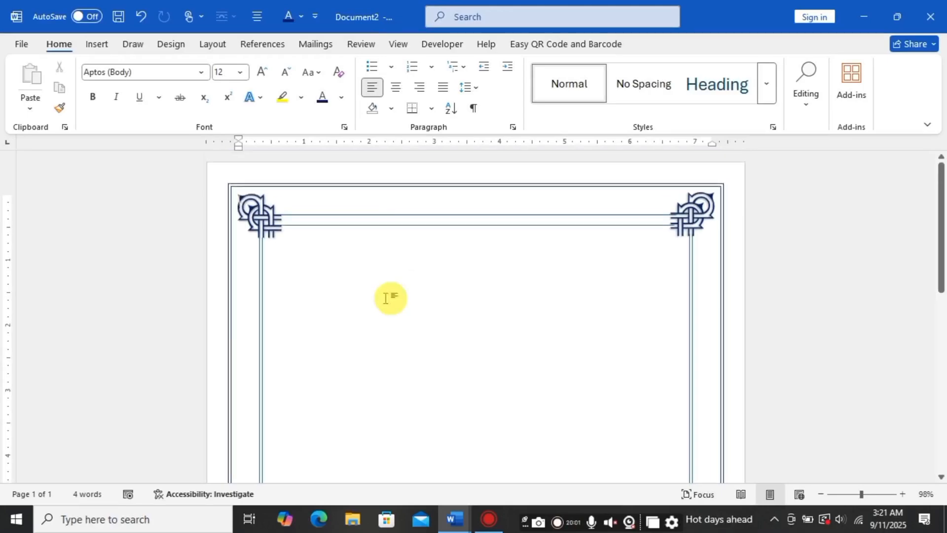